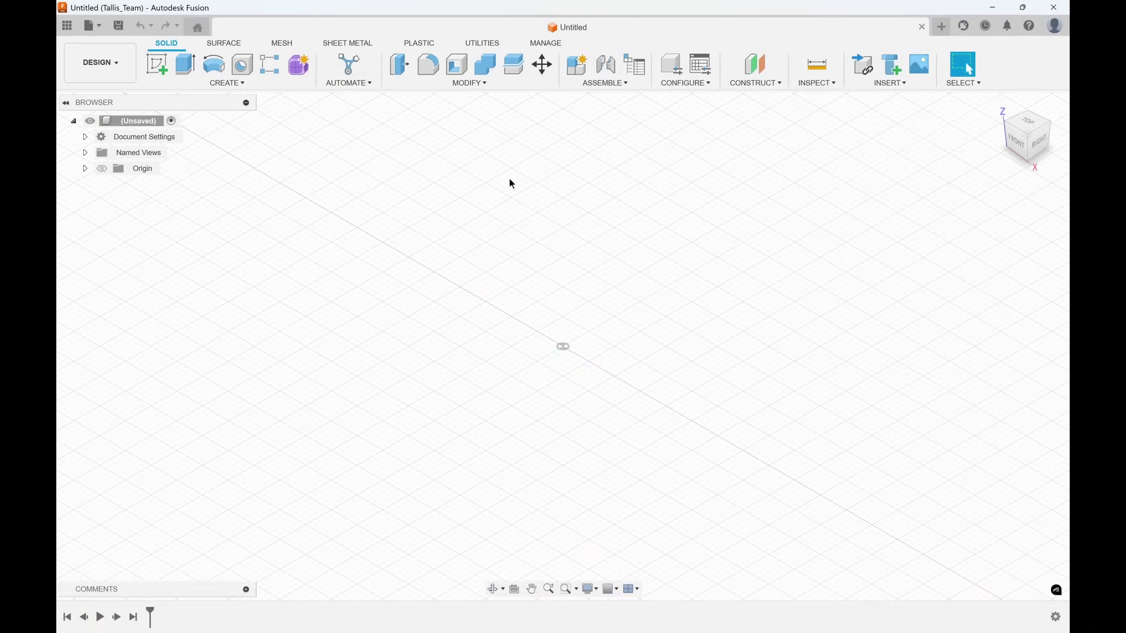
# Step: Sketch a closed house-shaped outline from the origin on the front plane, about 3.3 in wide with 3.3 in walls and 2.4 in roof lines
pyautogui.click(162, 67)
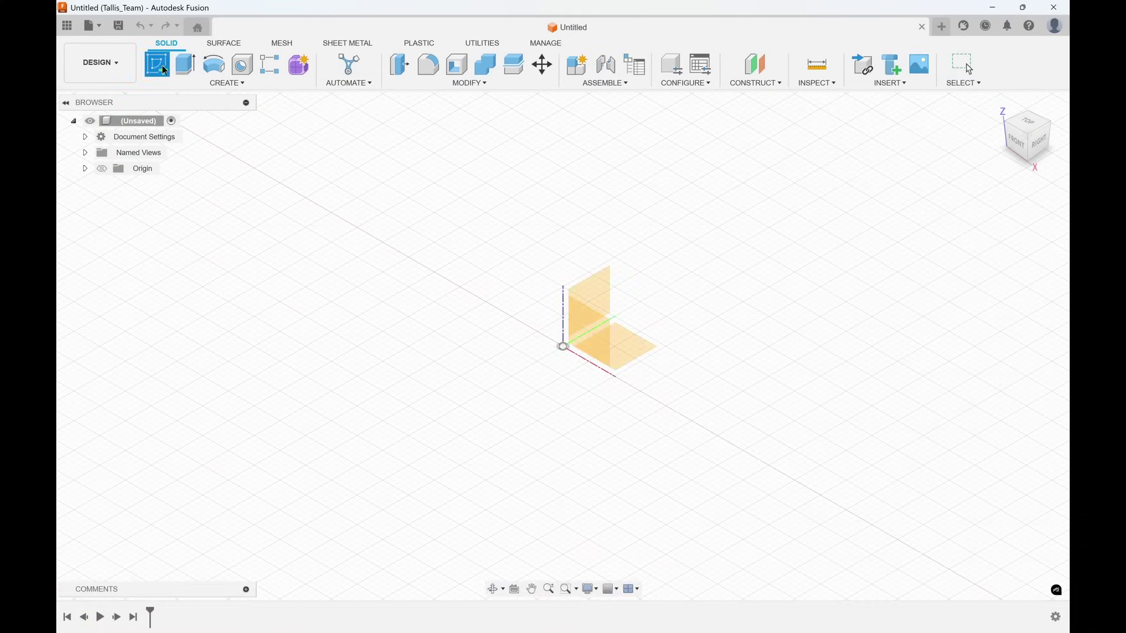
pyautogui.click(595, 320)
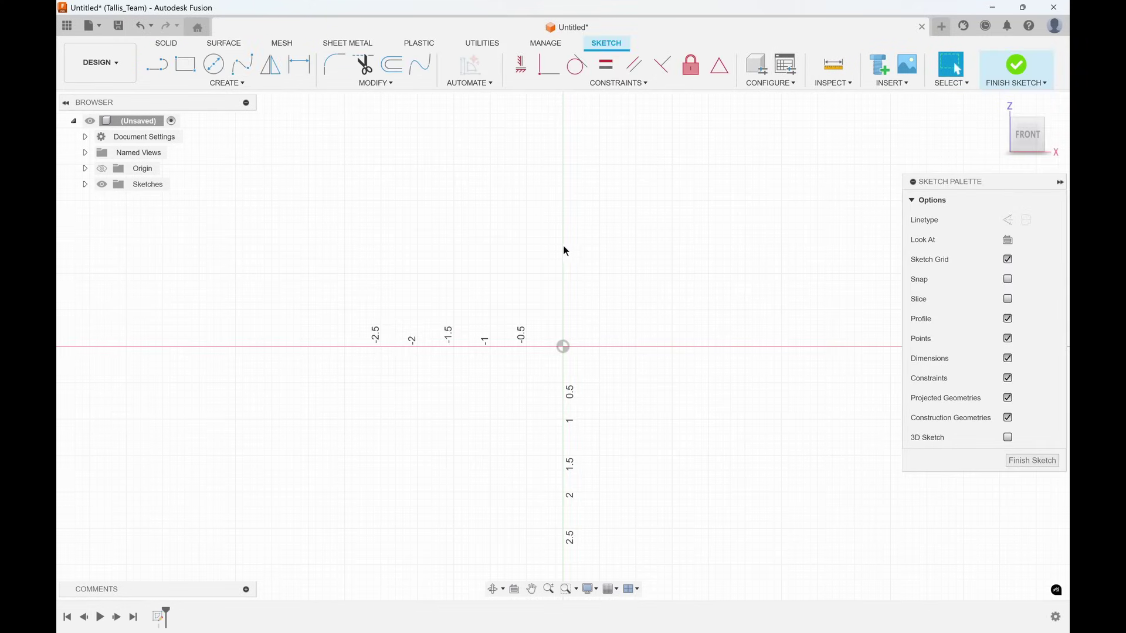
pyautogui.click(156, 64)
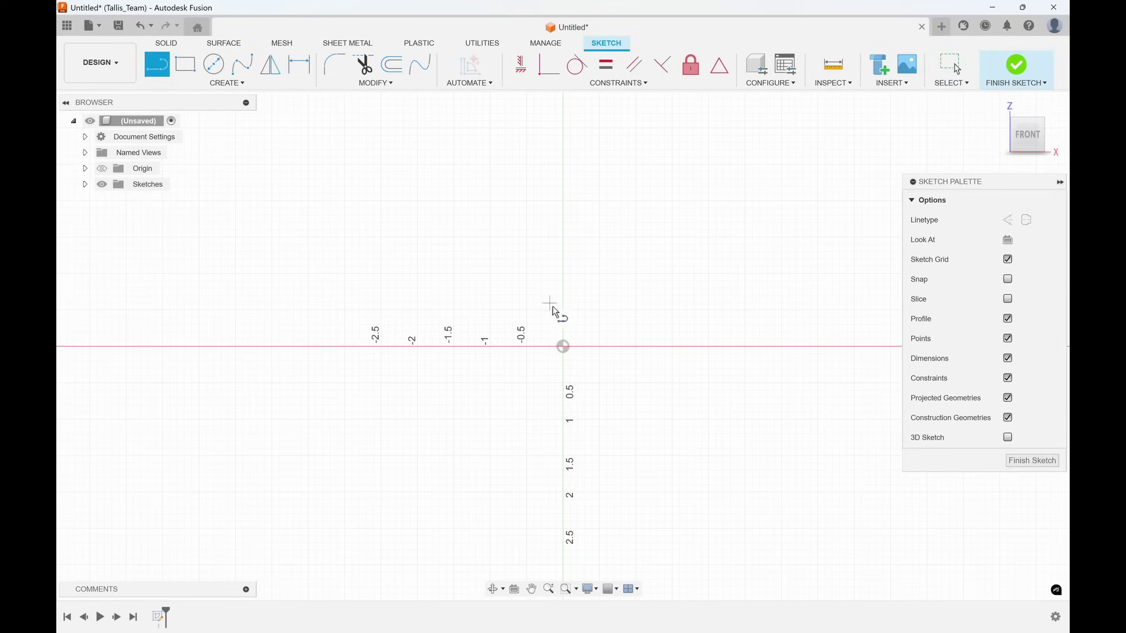
pyautogui.click(564, 348)
pyautogui.moveTo(696, 317)
pyautogui.mouseDown(button='middle')
pyautogui.moveTo(575, 329)
pyautogui.moveTo(545, 362)
pyautogui.mouseUp(button='middle')
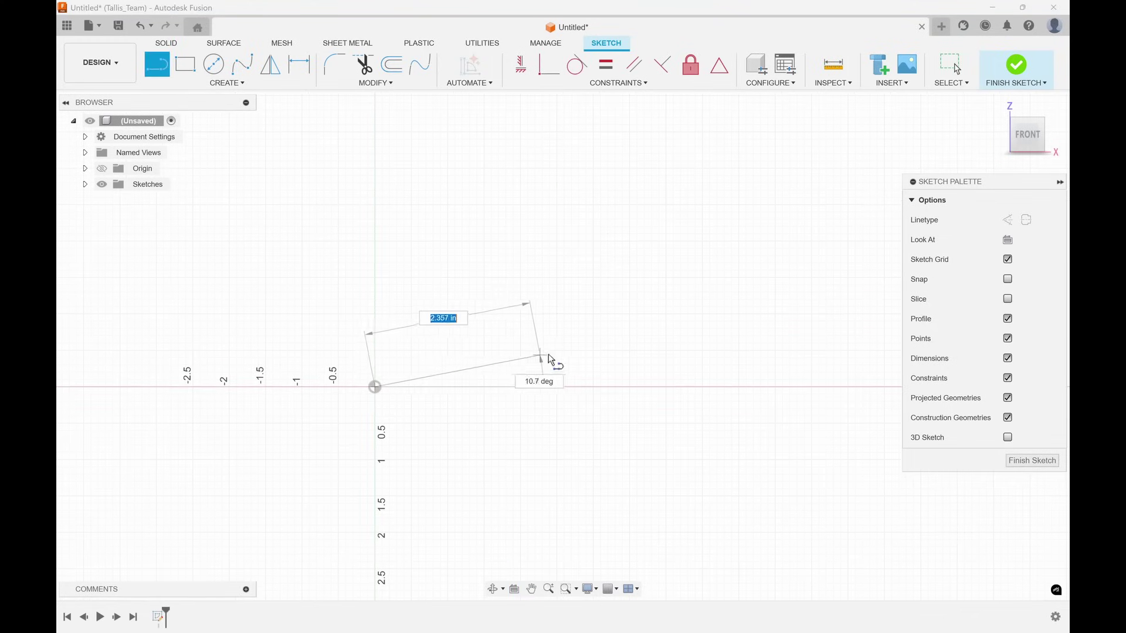
pyautogui.click(612, 387)
pyautogui.moveTo(618, 211); pyautogui.dragTo(603, 319, button='middle')
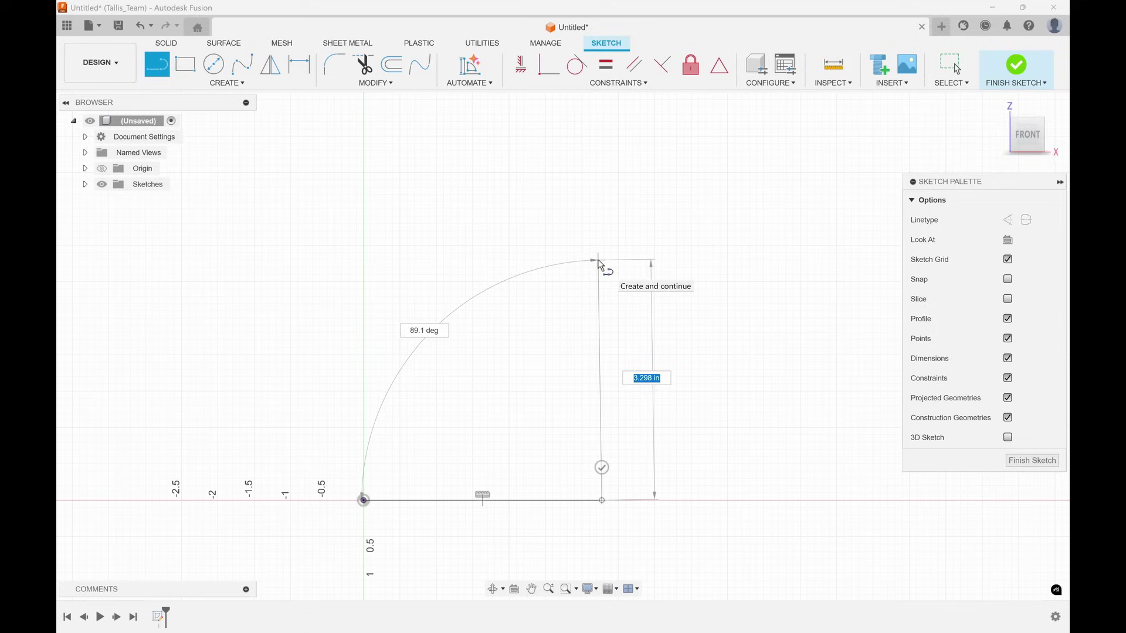
pyautogui.click(601, 258)
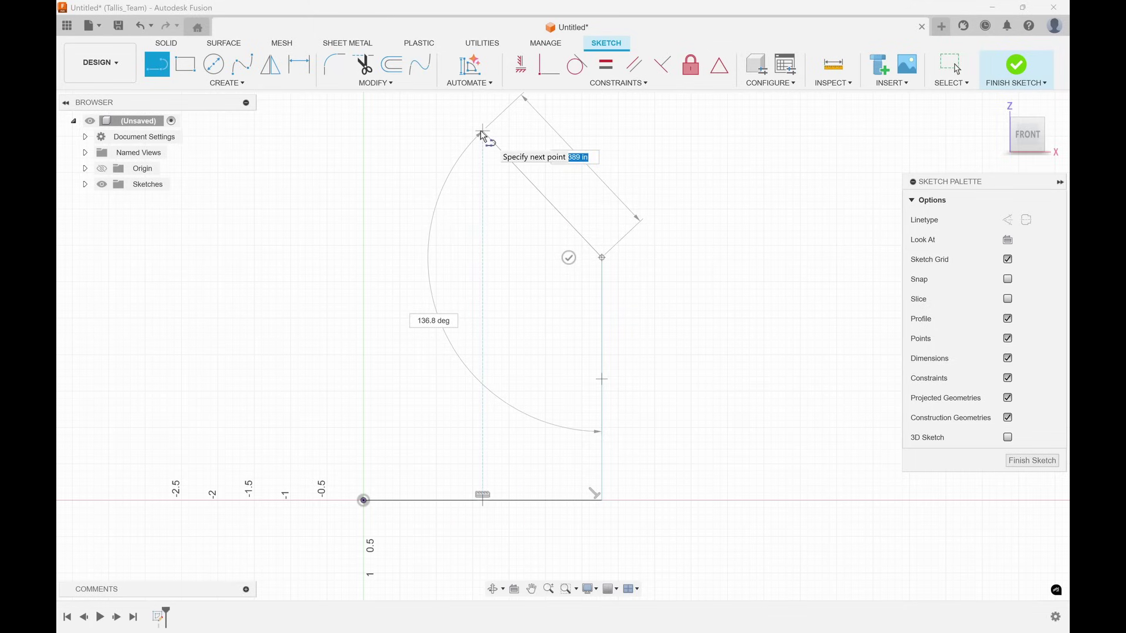
pyautogui.click(481, 131)
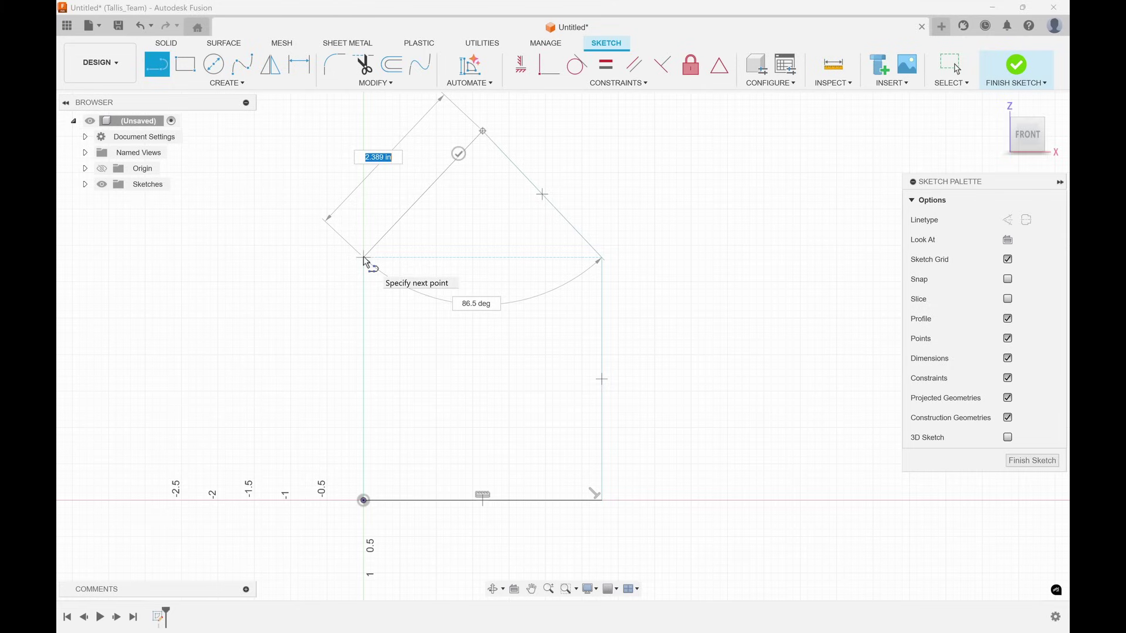
pyautogui.click(364, 259)
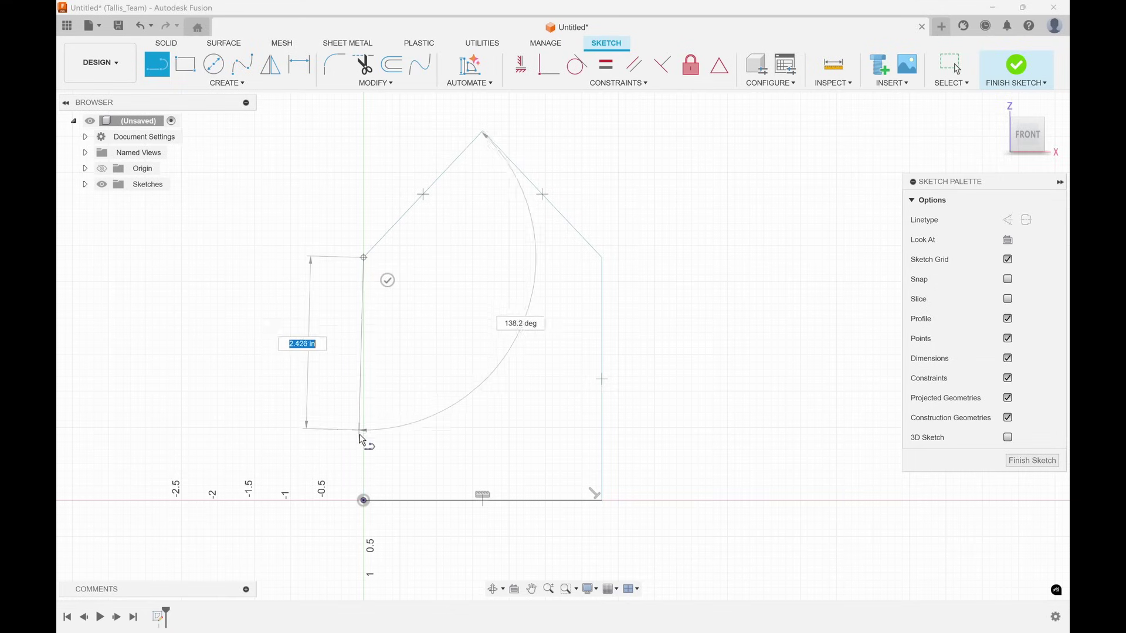
pyautogui.click(364, 501)
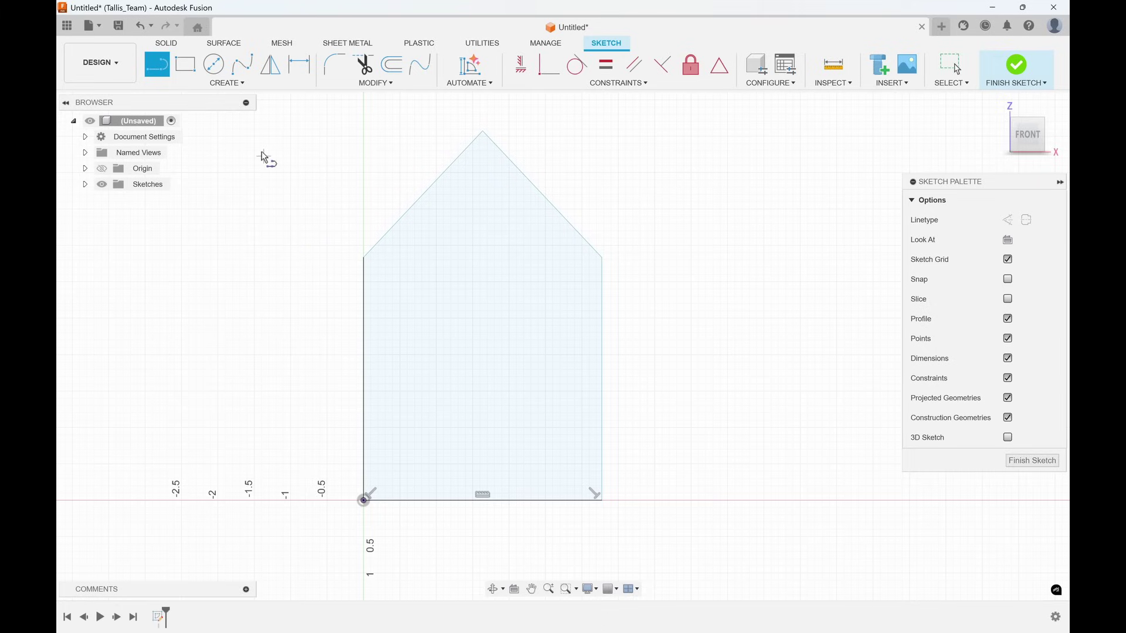
# Step: Add a circle inside the outline, centred below the roof apex and level with the upper wall corners
pyautogui.click(213, 69)
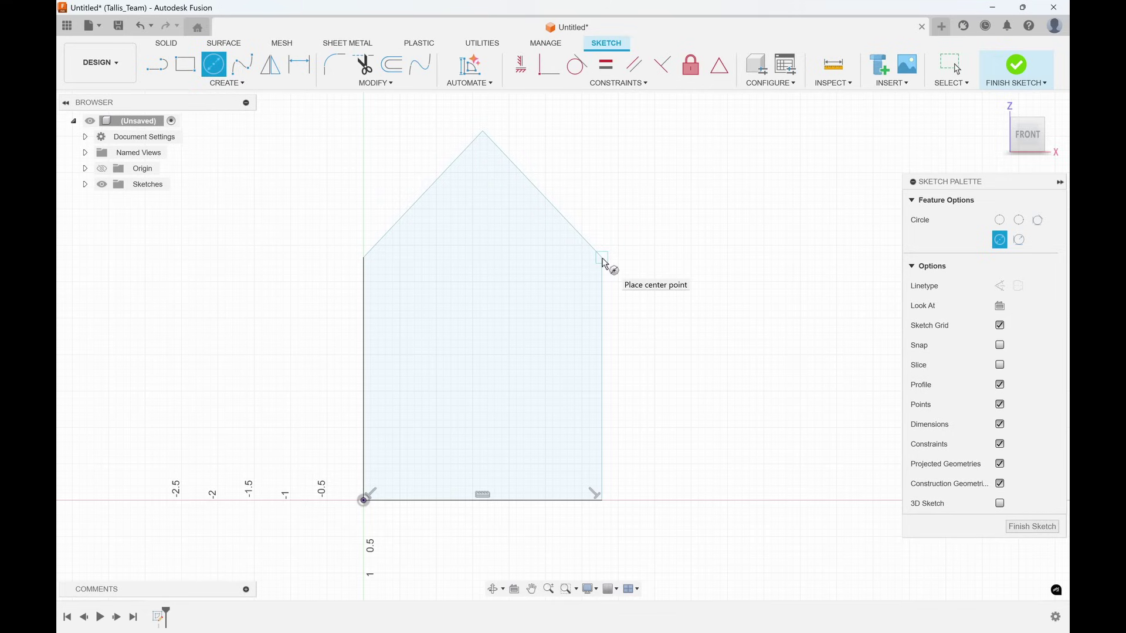
pyautogui.click(482, 258)
pyautogui.click(498, 302)
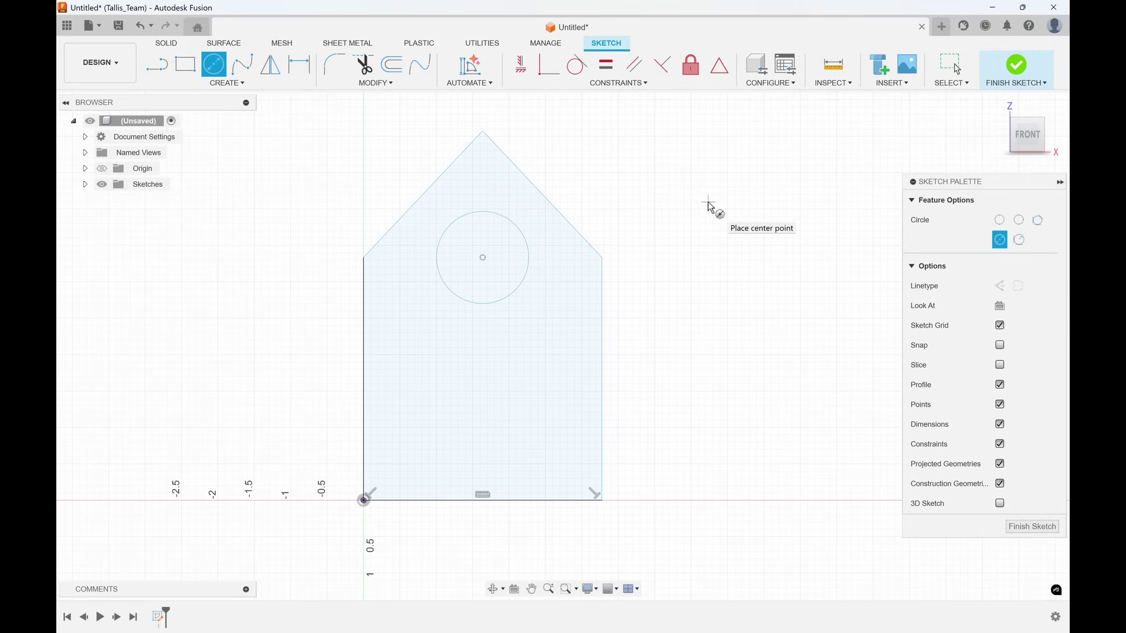
pyautogui.press('Escape')
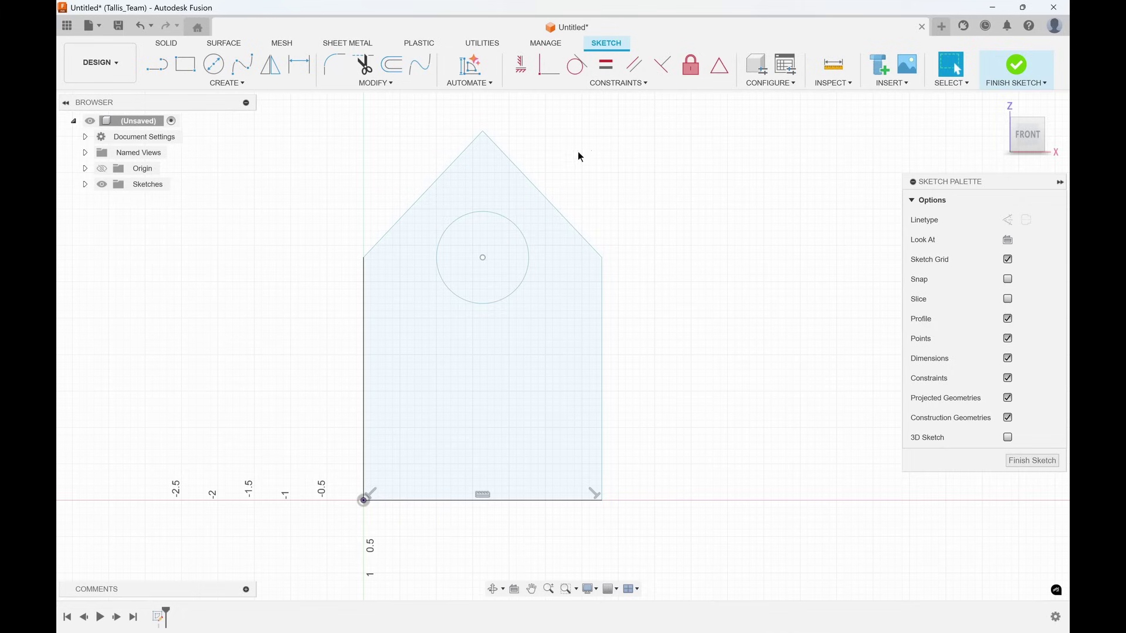
# Step: Try moving the roof apex sideways to test how the outline behaves, and undo the move
pyautogui.moveTo(482, 258)
pyautogui.mouseDown()
pyautogui.moveTo(469, 258)
pyautogui.moveTo(484, 264)
pyautogui.moveTo(480, 248)
pyautogui.moveTo(487, 262)
pyautogui.moveTo(478, 255)
pyautogui.moveTo(600, 255)
pyautogui.moveTo(517, 280)
pyautogui.moveTo(485, 139)
pyautogui.moveTo(483, 257)
pyautogui.mouseUp()
pyautogui.moveTo(484, 133)
pyautogui.mouseDown()
pyautogui.moveTo(533, 133)
pyautogui.moveTo(432, 136)
pyautogui.moveTo(548, 130)
pyautogui.moveTo(441, 135)
pyautogui.mouseUp()
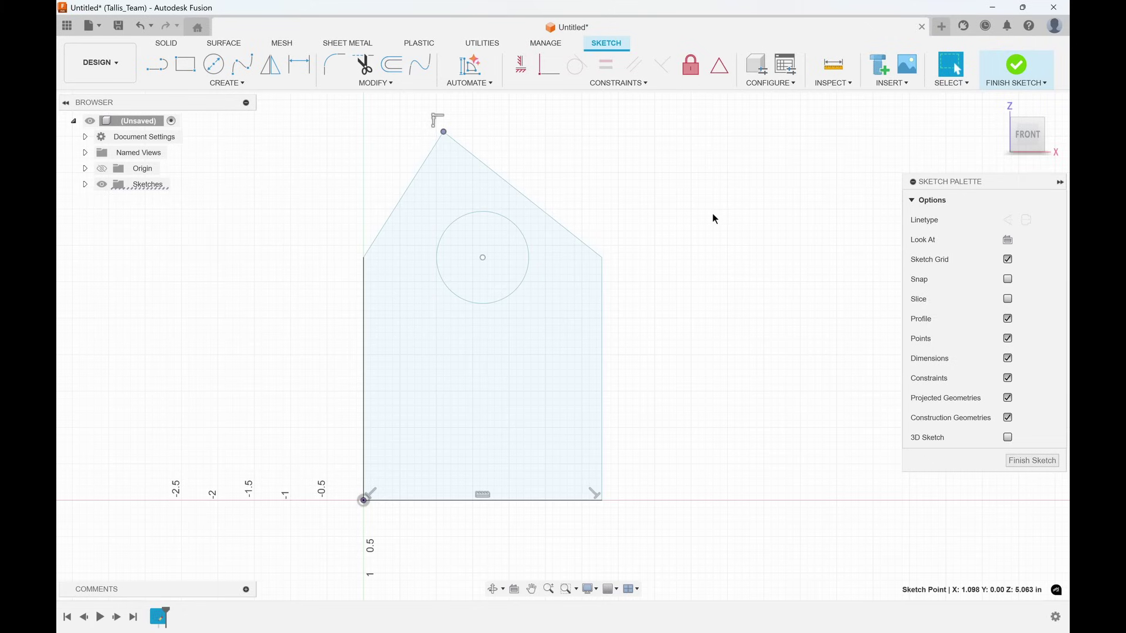
pyautogui.hotkey('ctrl', 'z')
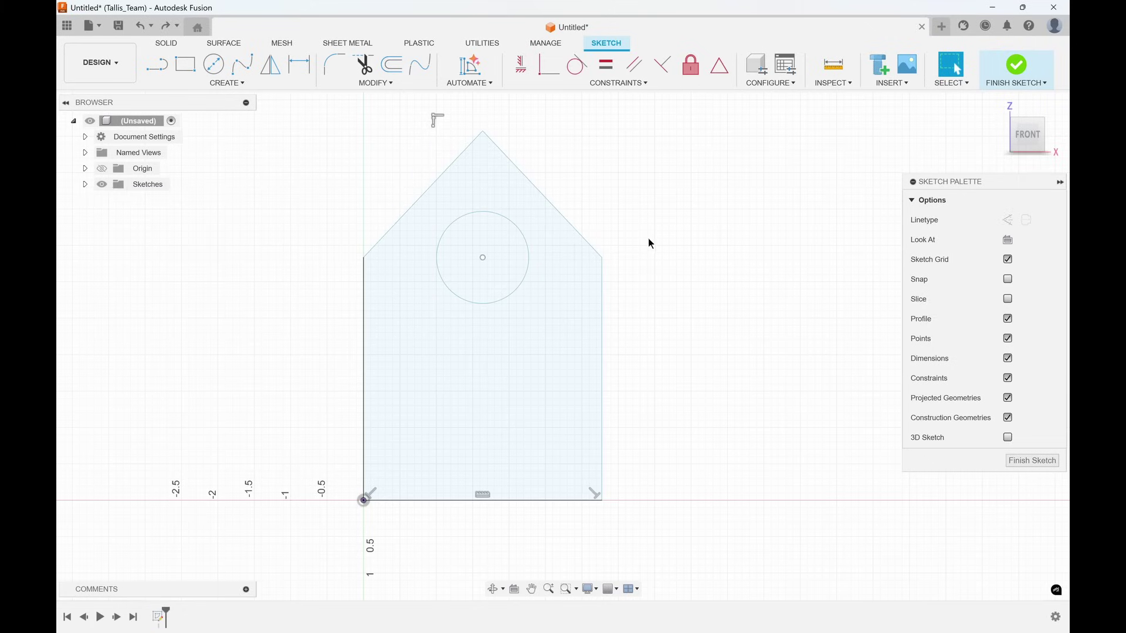
# Step: Constrain the roof apex vertically in line with the circle's centre and with the midpoint of the base line
pyautogui.scroll(-1, 635, 223)
pyautogui.scroll(1, 645, 238)
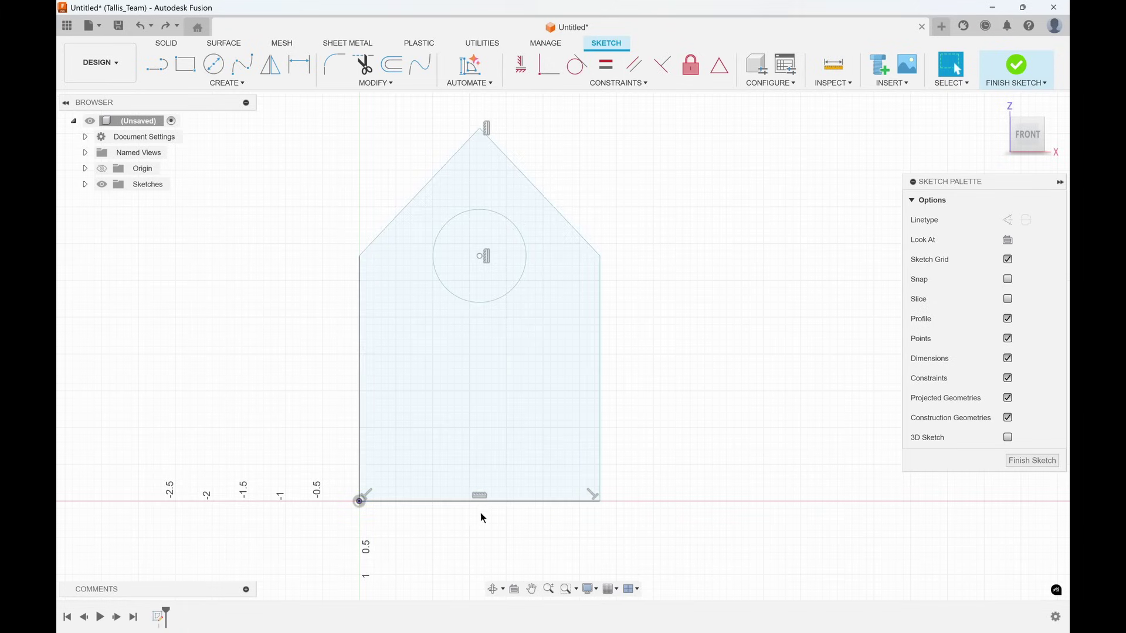
pyautogui.click(522, 70)
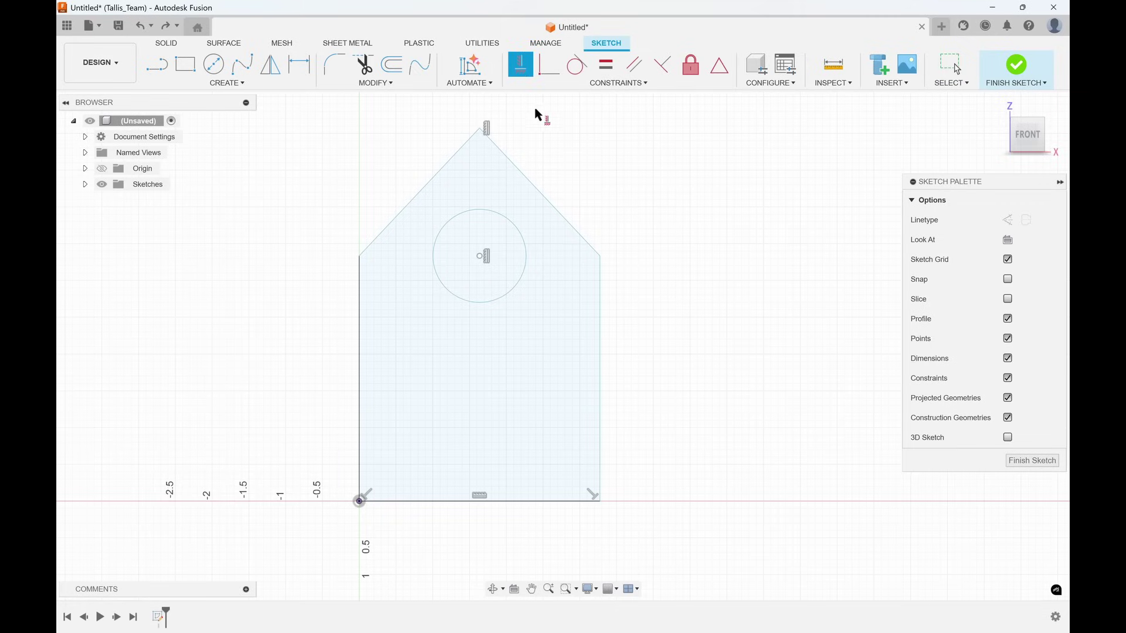
pyautogui.click(480, 128)
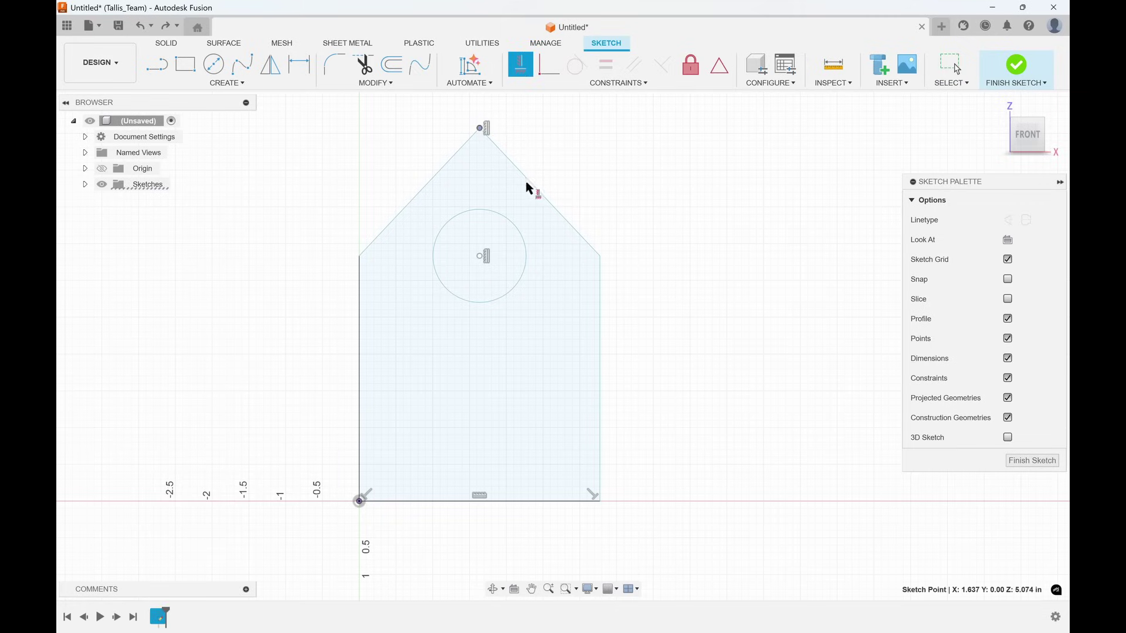
pyautogui.click(480, 501)
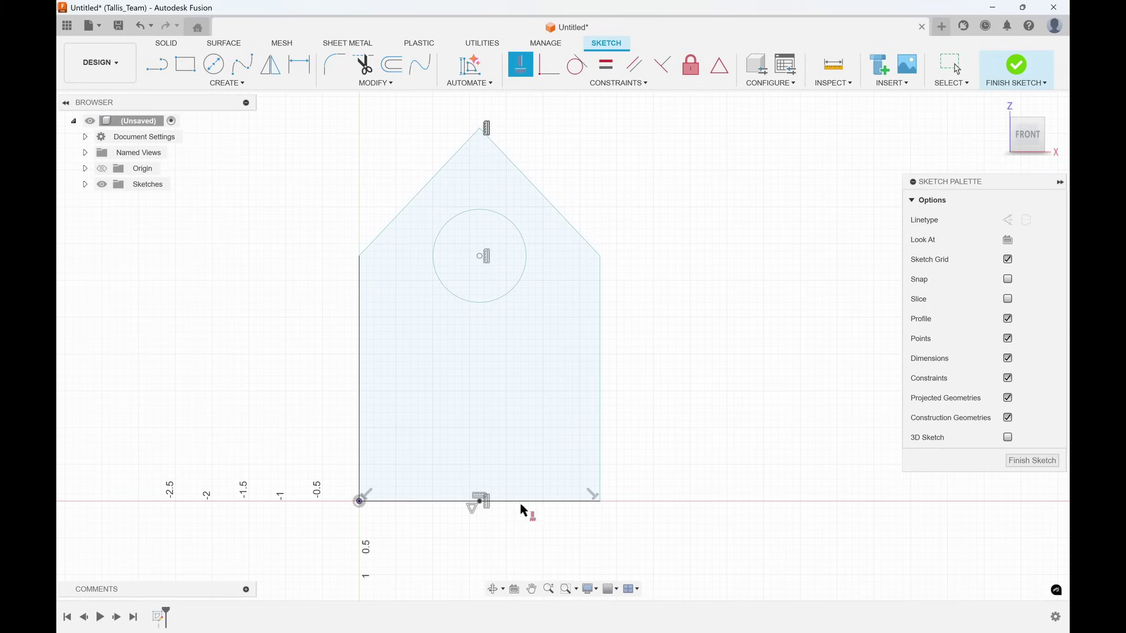
pyautogui.press('Escape')
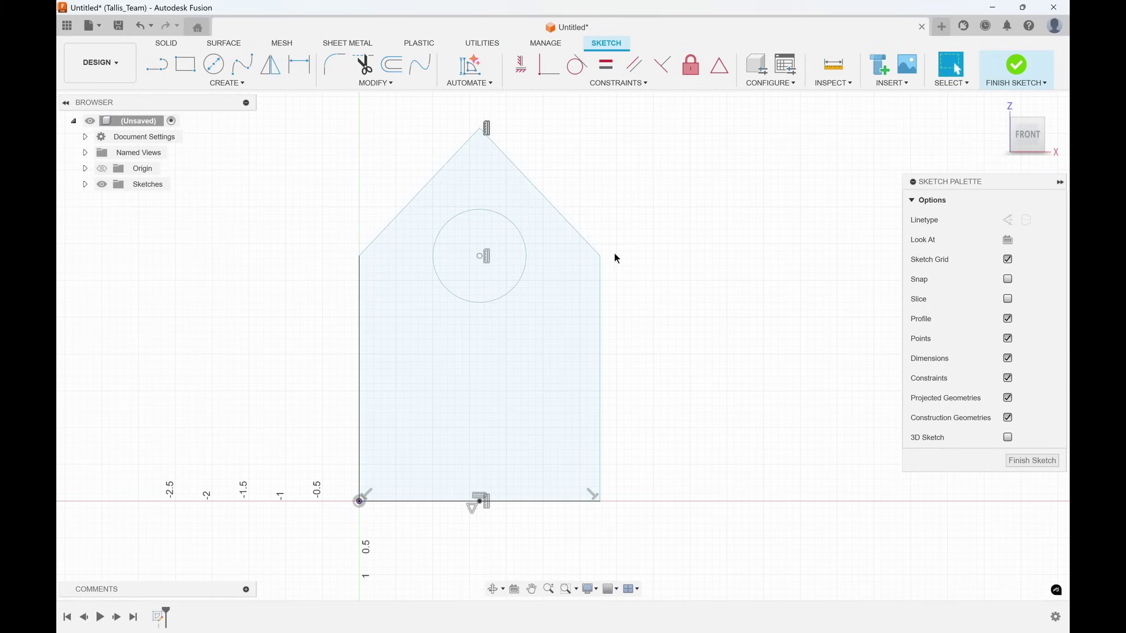
# Step: Constrain the circle's centre and both upper wall corners to lie on one horizontal line
pyautogui.click(521, 64)
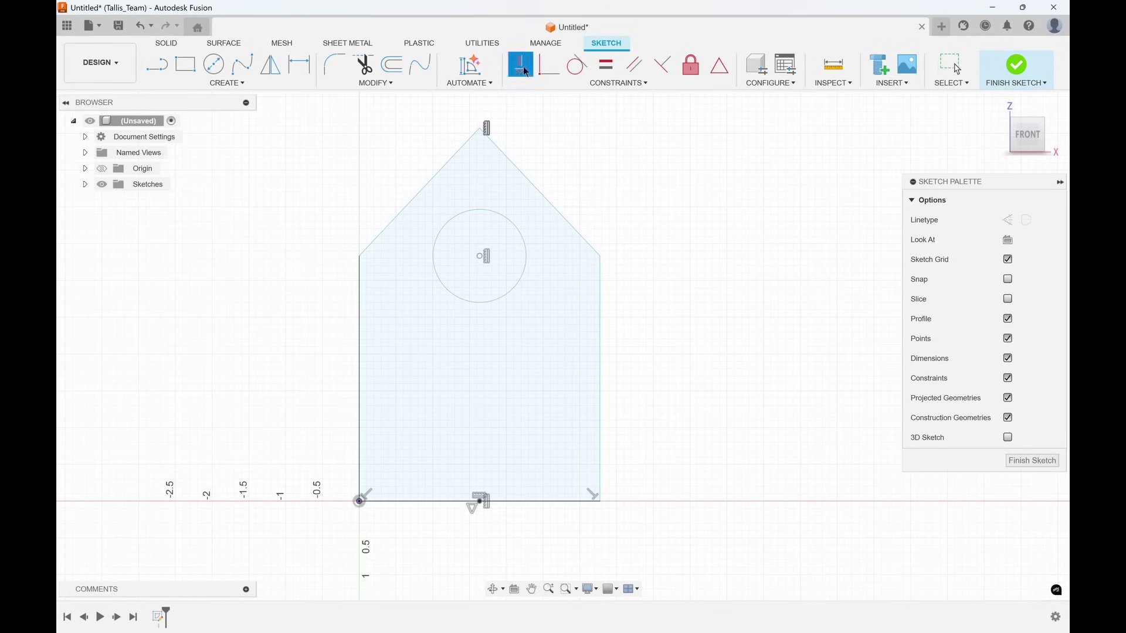
pyautogui.click(482, 258)
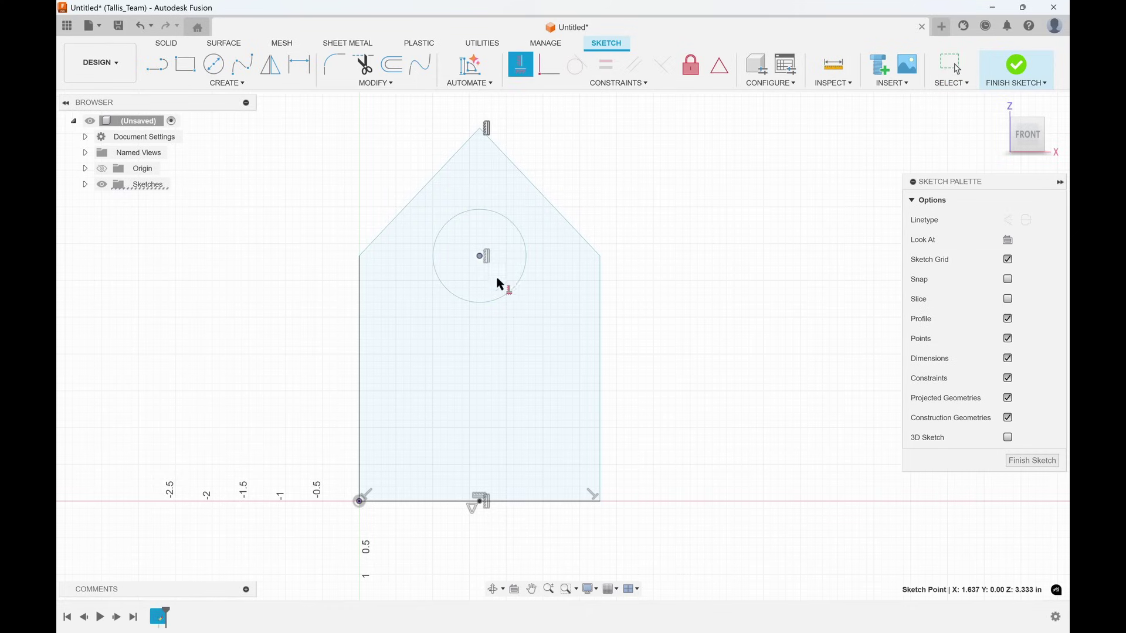
pyautogui.click(600, 257)
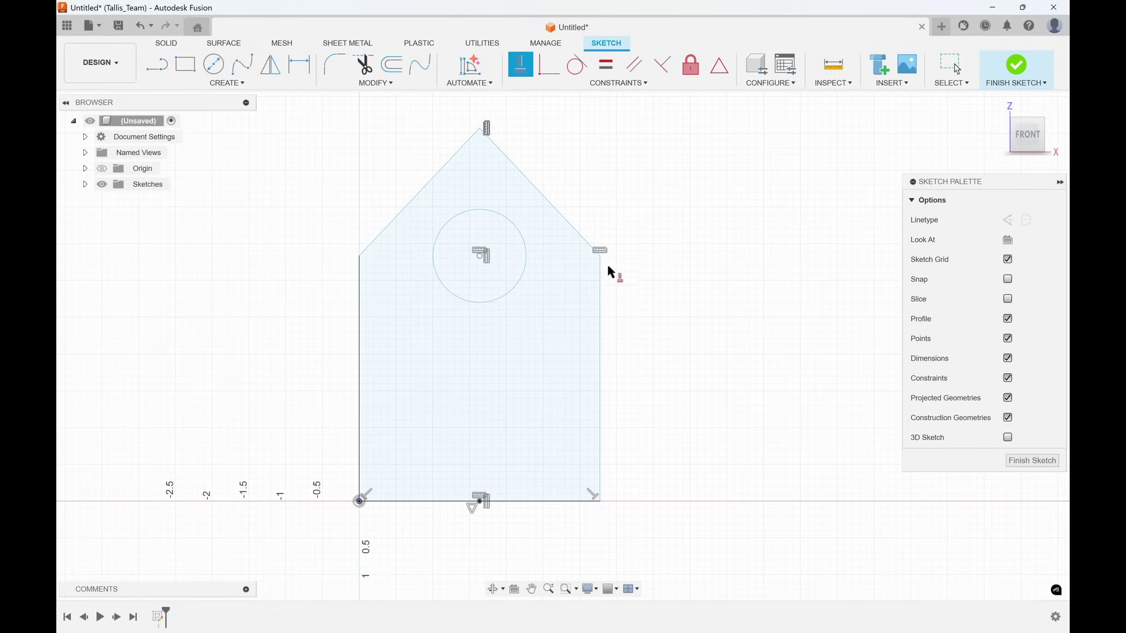
pyautogui.click(600, 258)
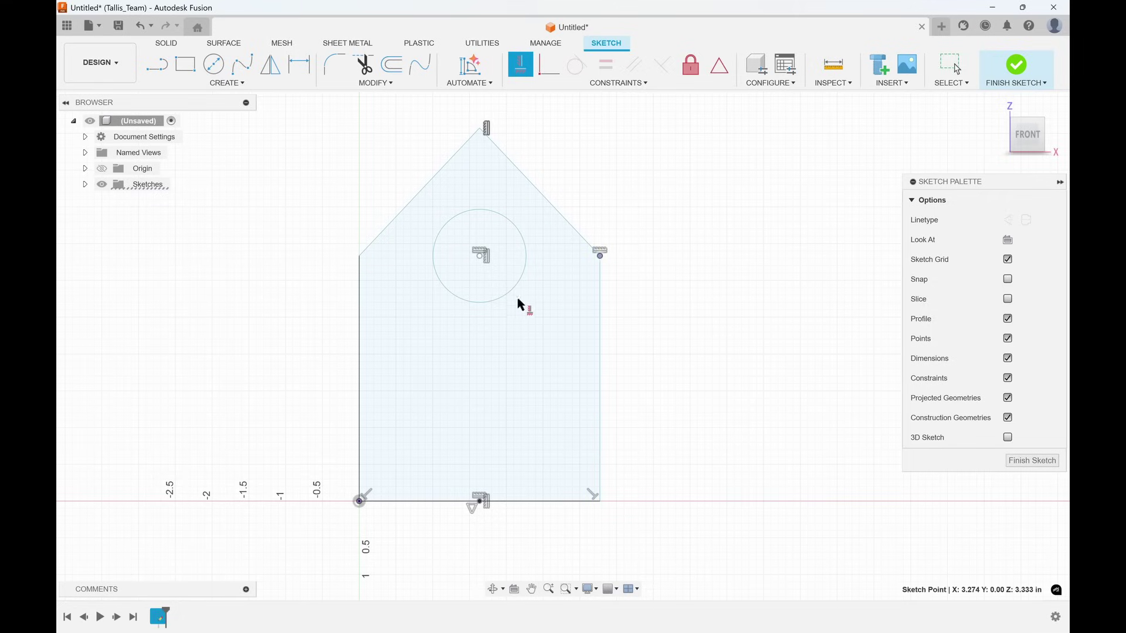
pyautogui.click(360, 257)
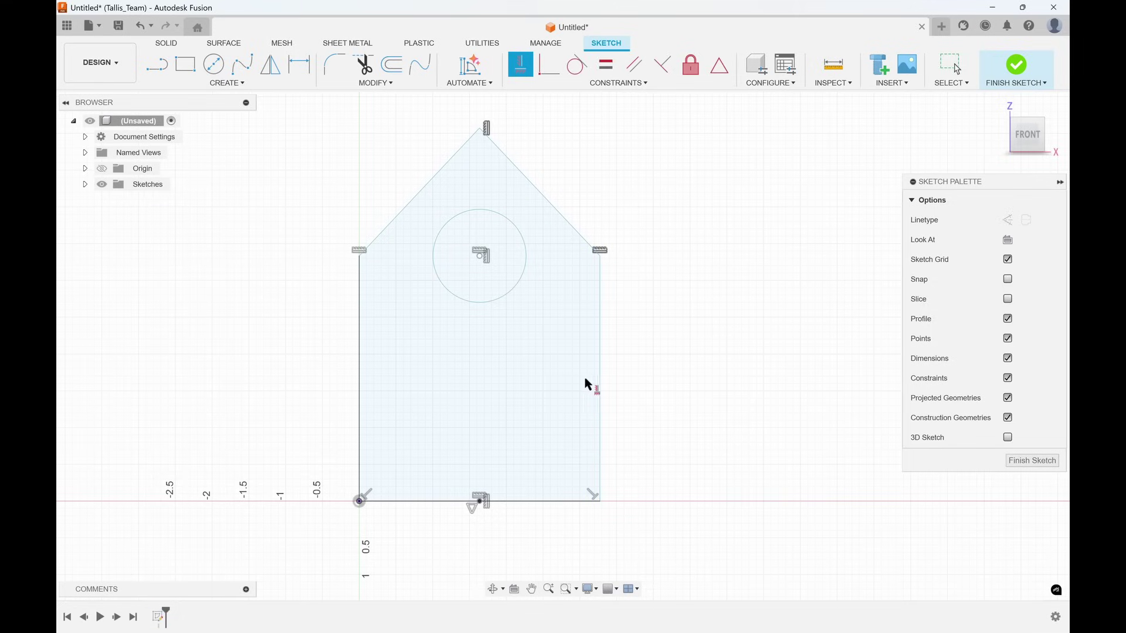
pyautogui.press('Escape')
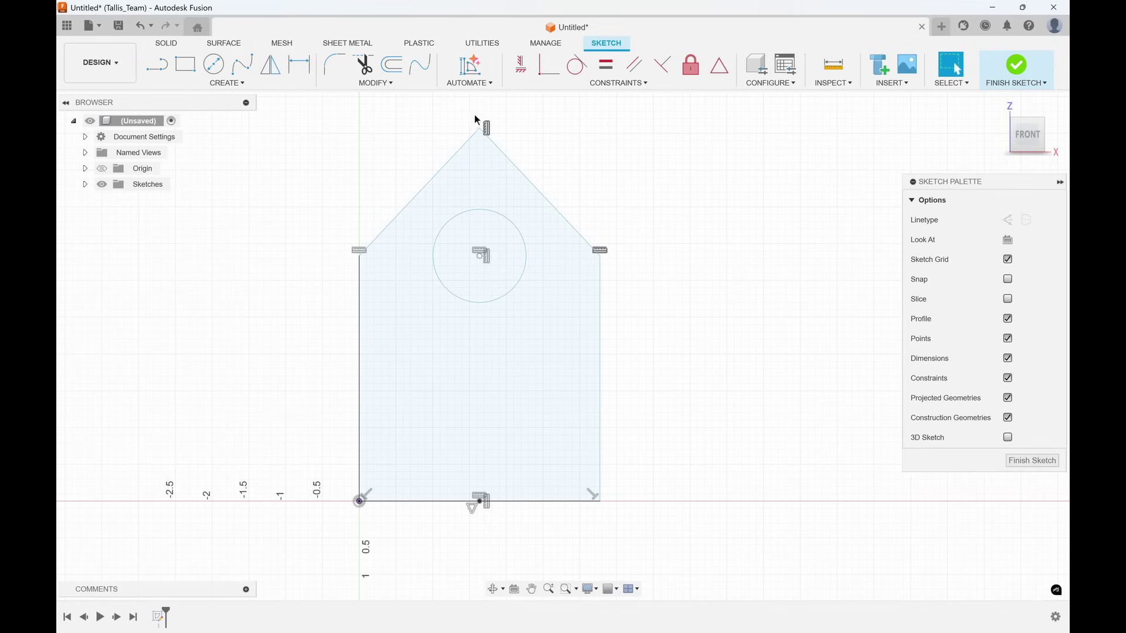
# Step: Test the constraints by moving the right upper wall corner outward and back, leaving it at about X 3.77 in, Z 3.44 in
pyautogui.moveTo(603, 260); pyautogui.dragTo(733, 349)
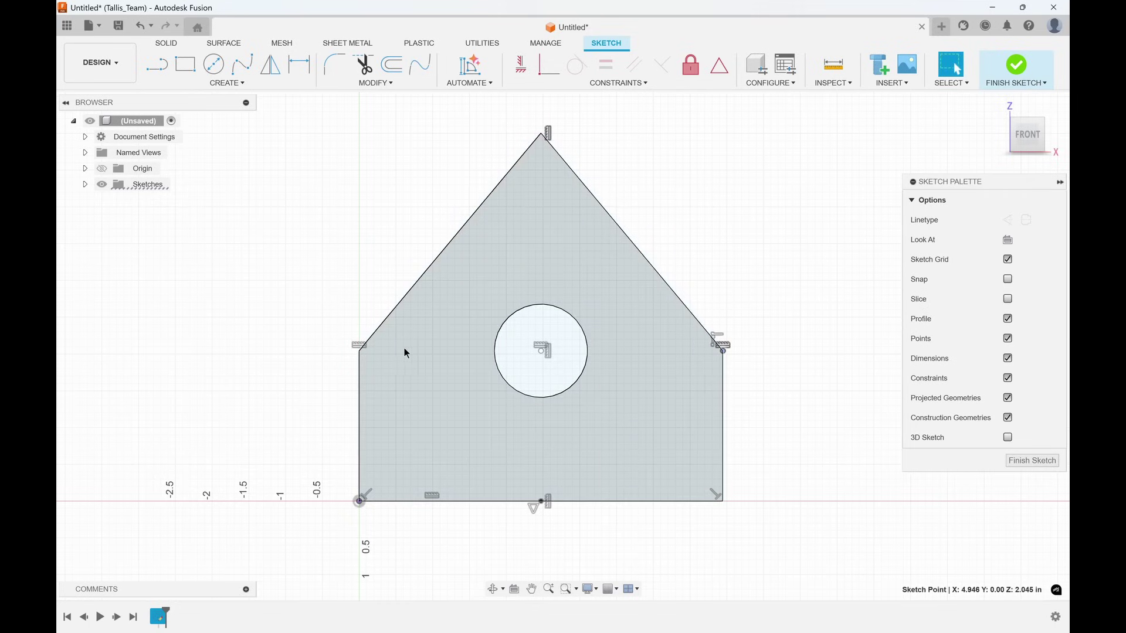
pyautogui.moveTo(722, 347)
pyautogui.mouseDown()
pyautogui.moveTo(654, 255)
pyautogui.moveTo(551, 305)
pyautogui.moveTo(603, 350)
pyautogui.moveTo(638, 290)
pyautogui.moveTo(602, 248)
pyautogui.moveTo(572, 247)
pyautogui.mouseUp()
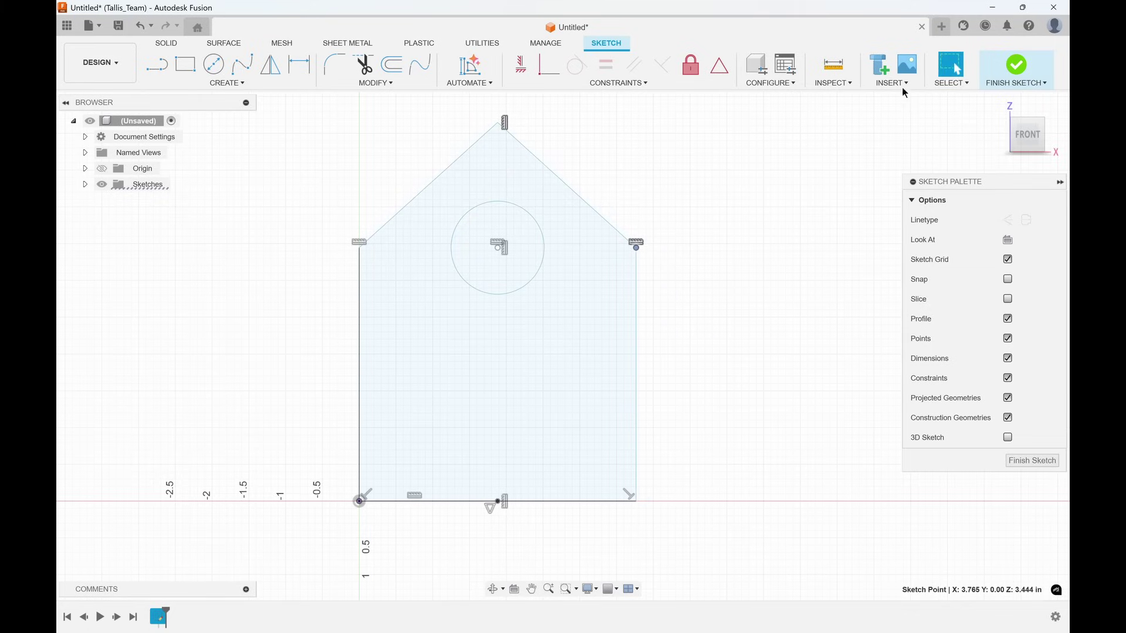
# Step: Create a new design and start a sketch on its front plane
pyautogui.click(941, 27)
pyautogui.click(156, 64)
pyautogui.click(592, 331)
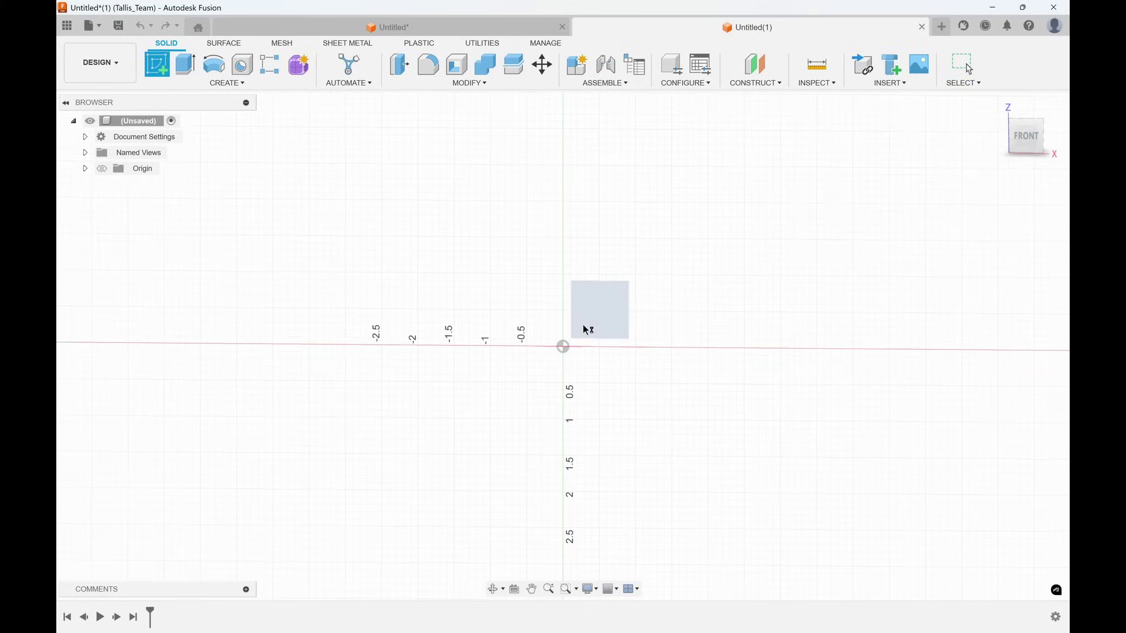
pyautogui.moveTo(596, 251); pyautogui.dragTo(421, 343, button='middle')
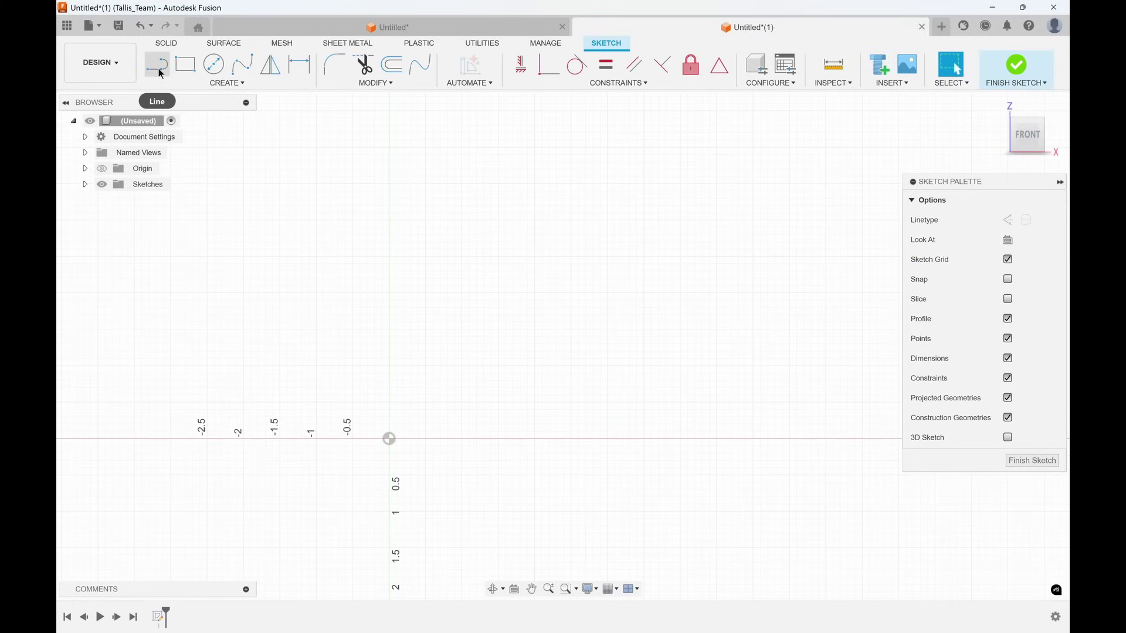
# Step: From the origin, sketch a horizontal base line, an end edge about 0.82 in high, the lower arm's inward edge and a recess wall about 3.02 in high
pyautogui.click(158, 69)
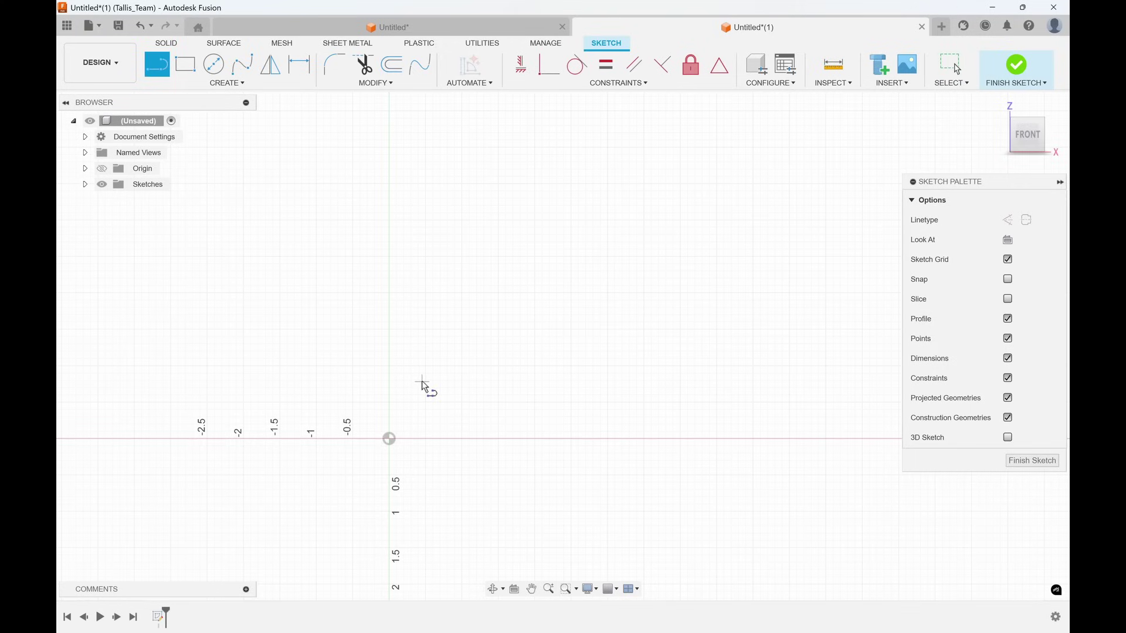
pyautogui.click(389, 439)
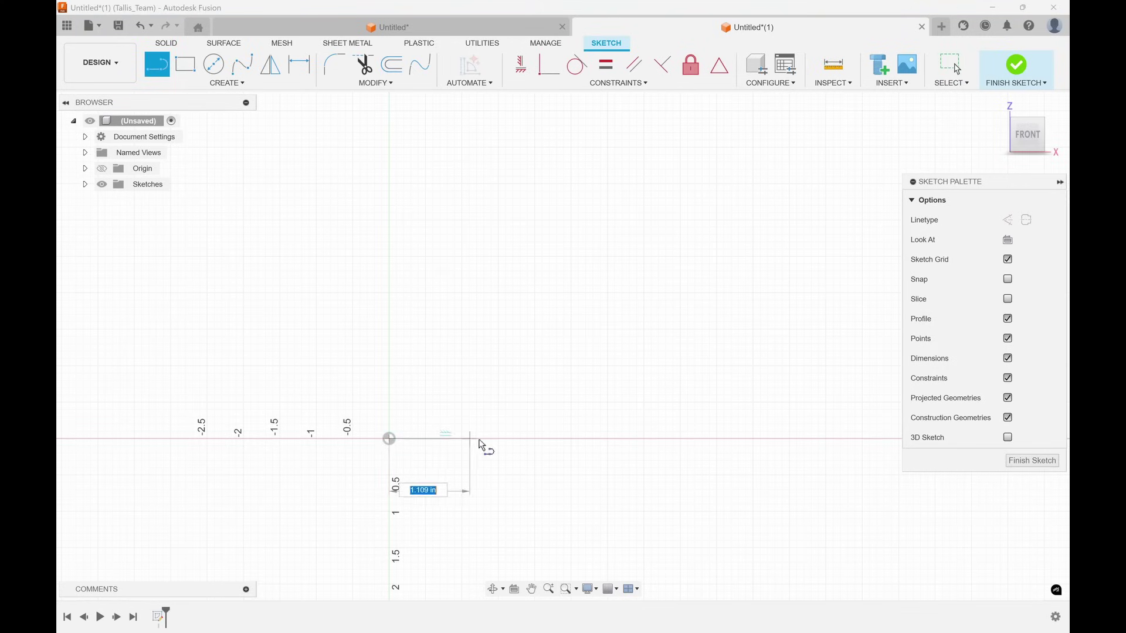
pyautogui.click(625, 437)
pyautogui.click(626, 380)
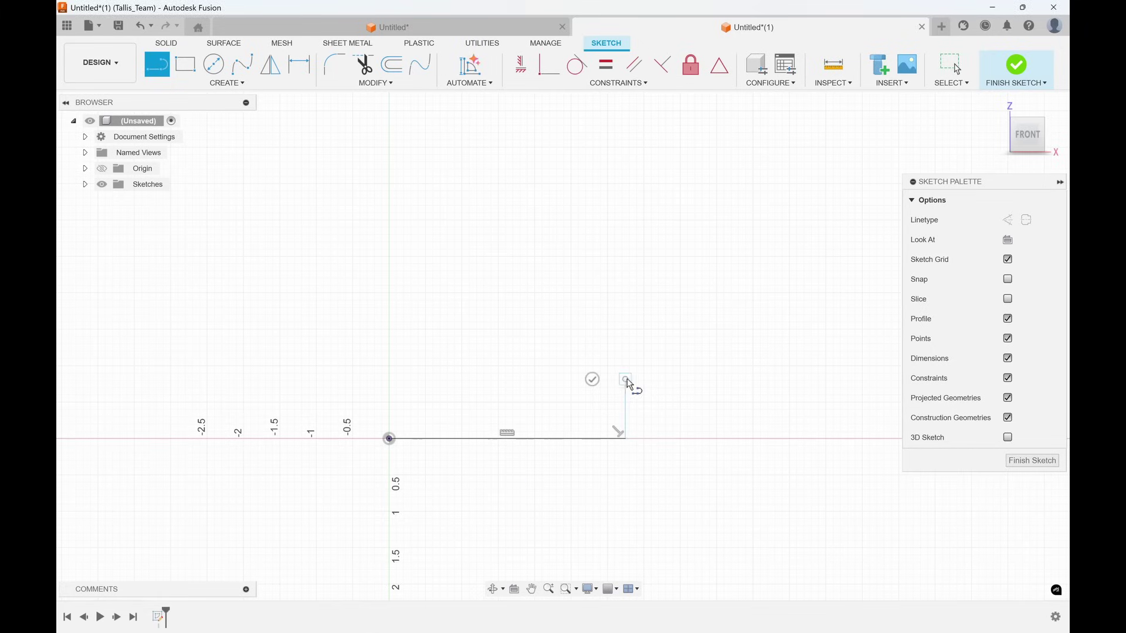
pyautogui.click(550, 379)
pyautogui.moveTo(551, 381); pyautogui.dragTo(550, 164)
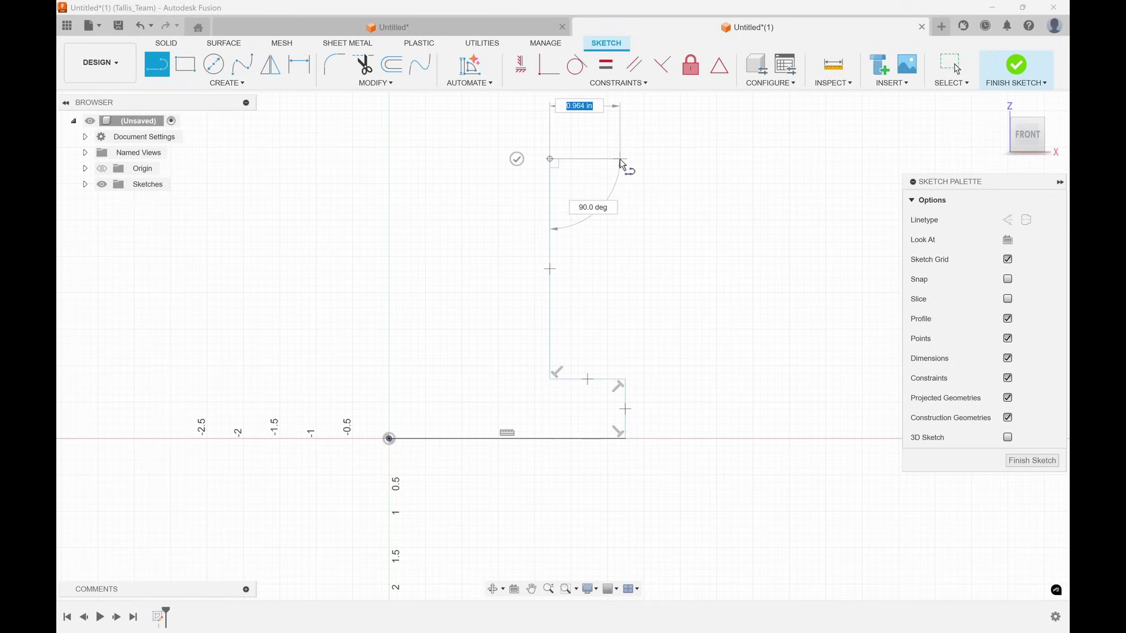
# Step: Complete the C-shaped outline with an upper arm about 0.96 in high, a horizontal top edge and a vertical edge closing at the origin
pyautogui.click(625, 159)
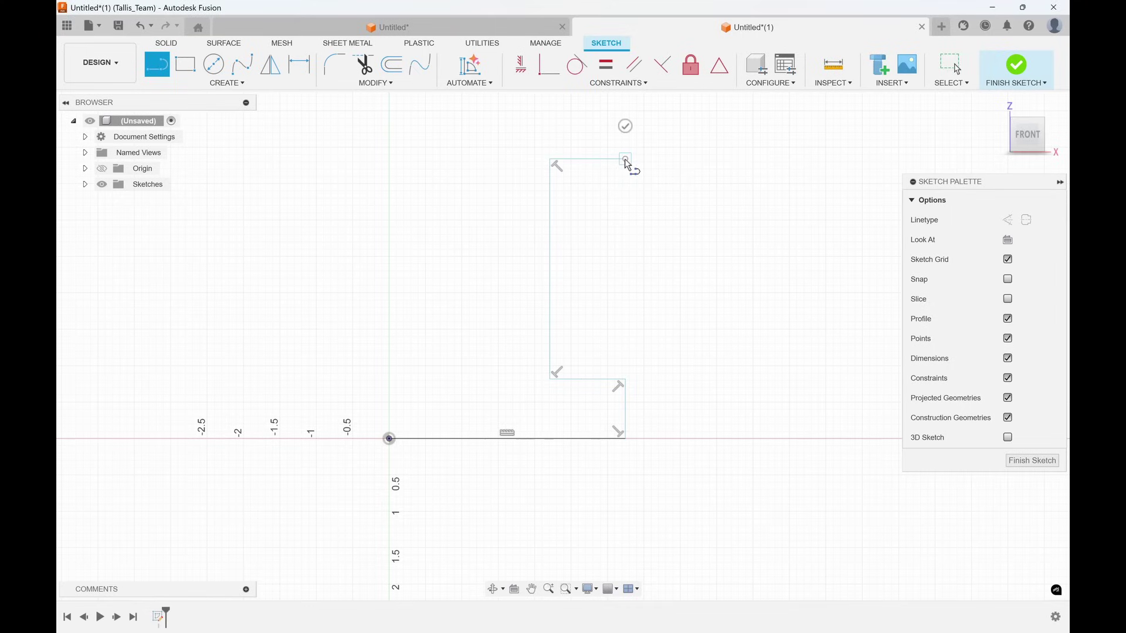
pyautogui.moveTo(628, 166); pyautogui.dragTo(631, 196, button='middle')
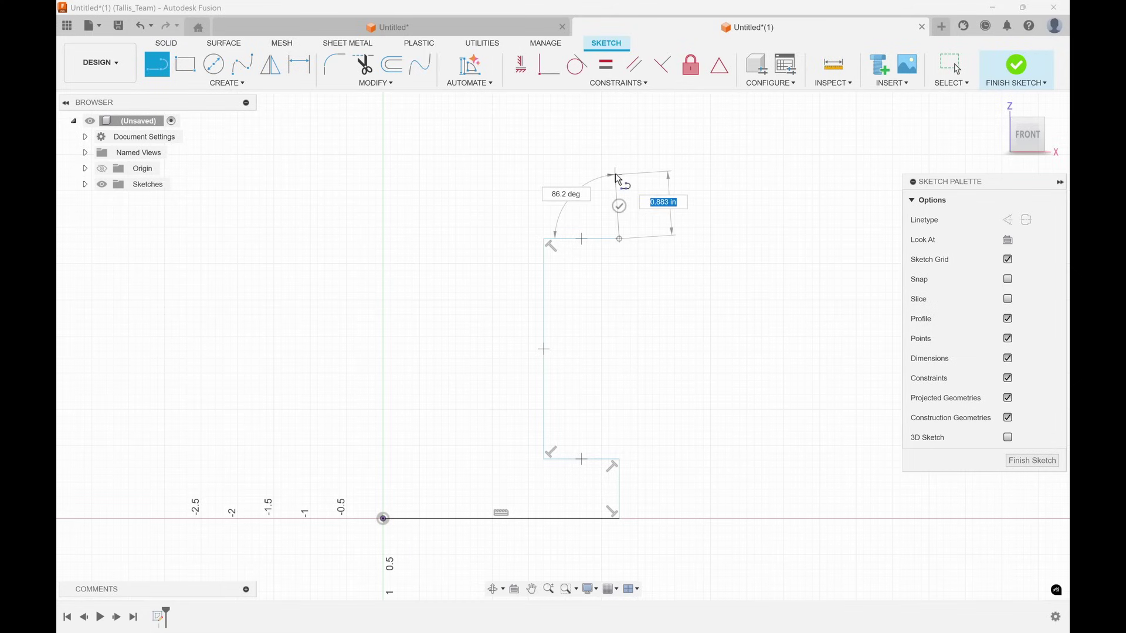
pyautogui.click(619, 168)
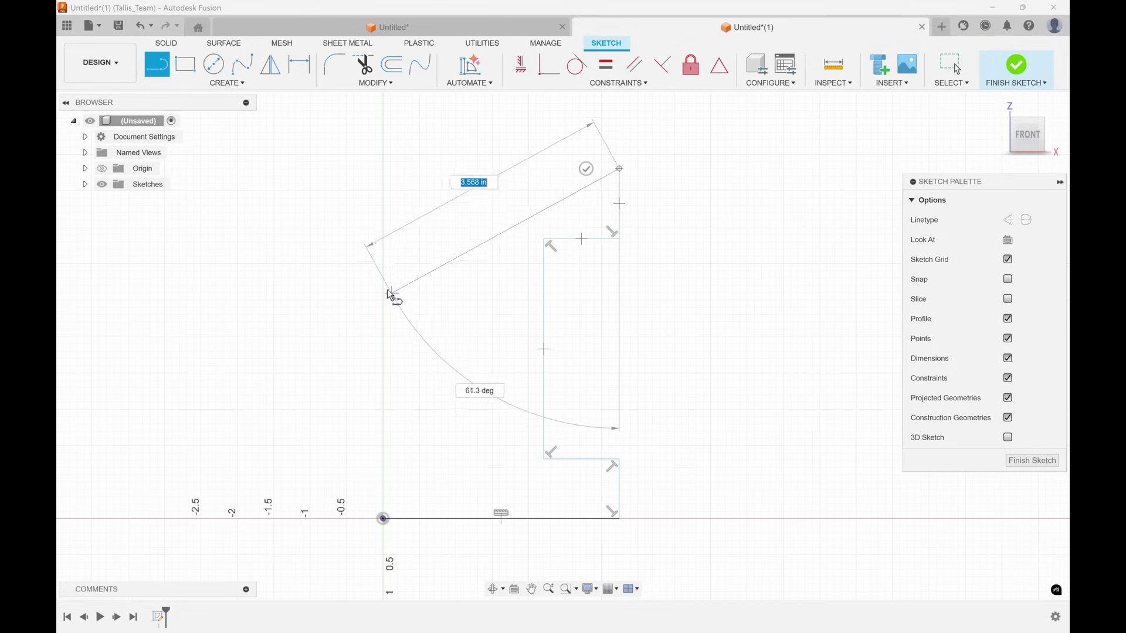
pyautogui.click(382, 168)
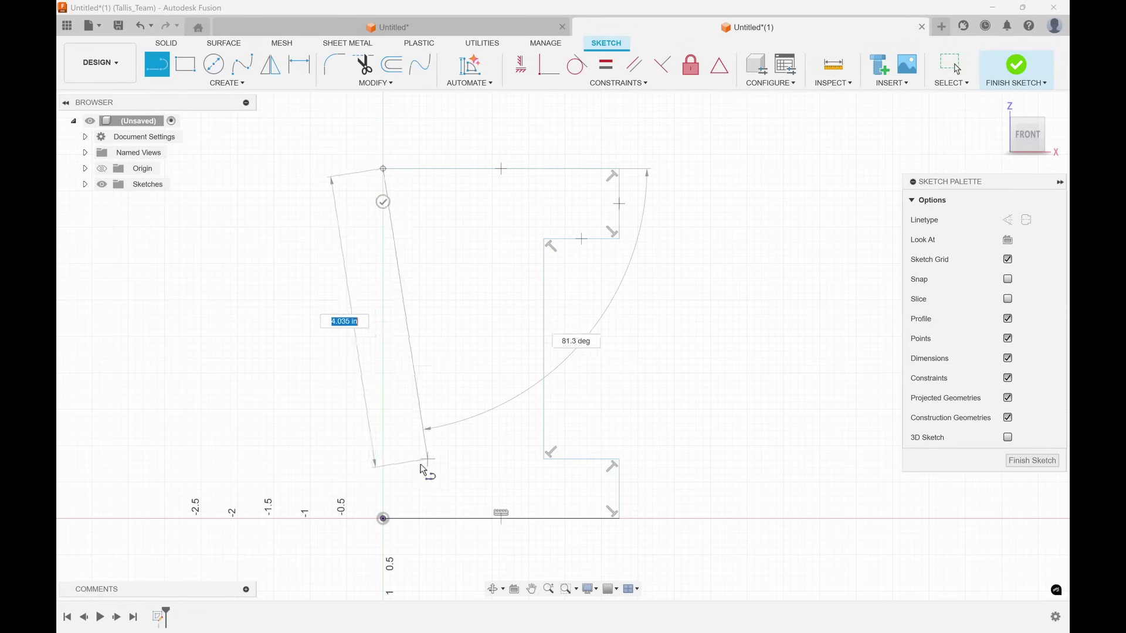
pyautogui.click(383, 519)
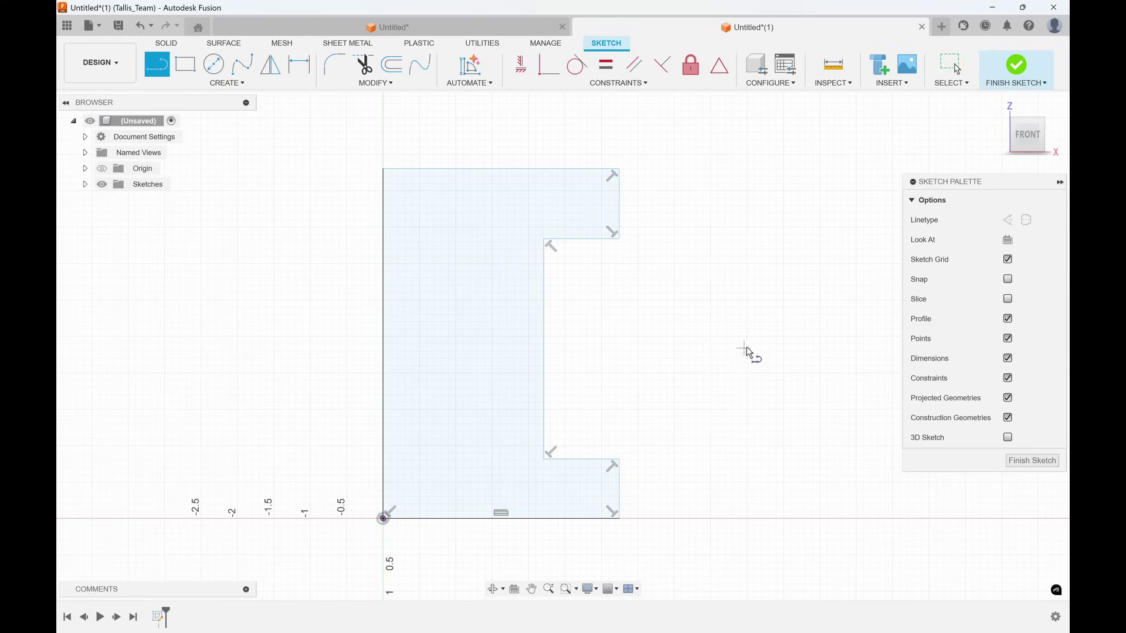
pyautogui.press('Escape')
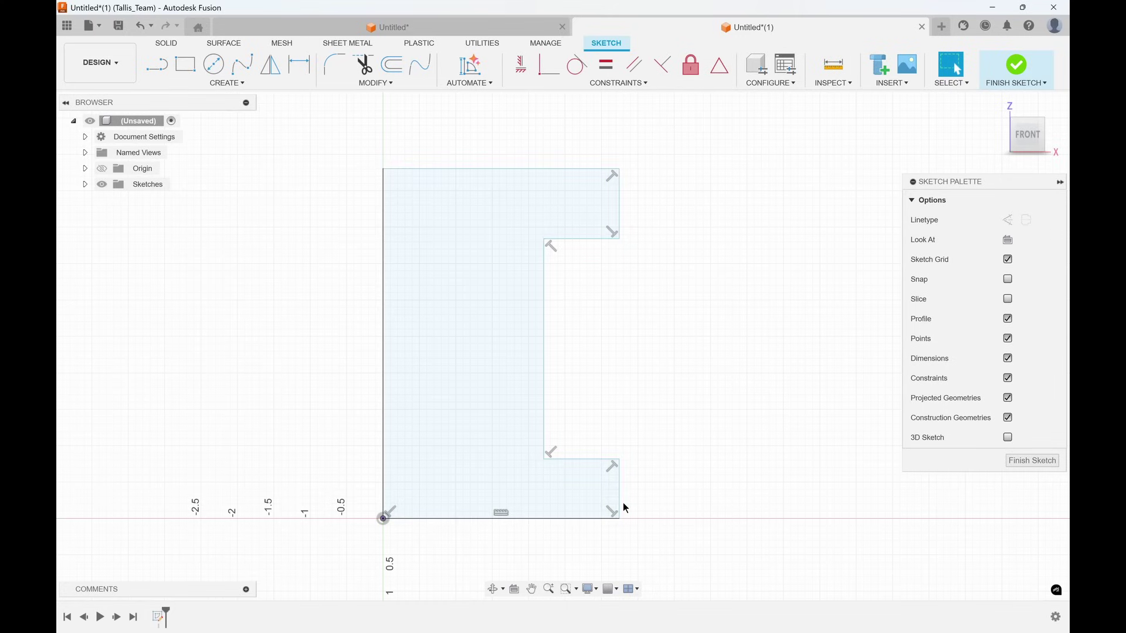
pyautogui.moveTo(661, 326)
pyautogui.mouseDown(button='middle')
pyautogui.moveTo(623, 298)
pyautogui.moveTo(604, 305)
pyautogui.mouseUp(button='middle')
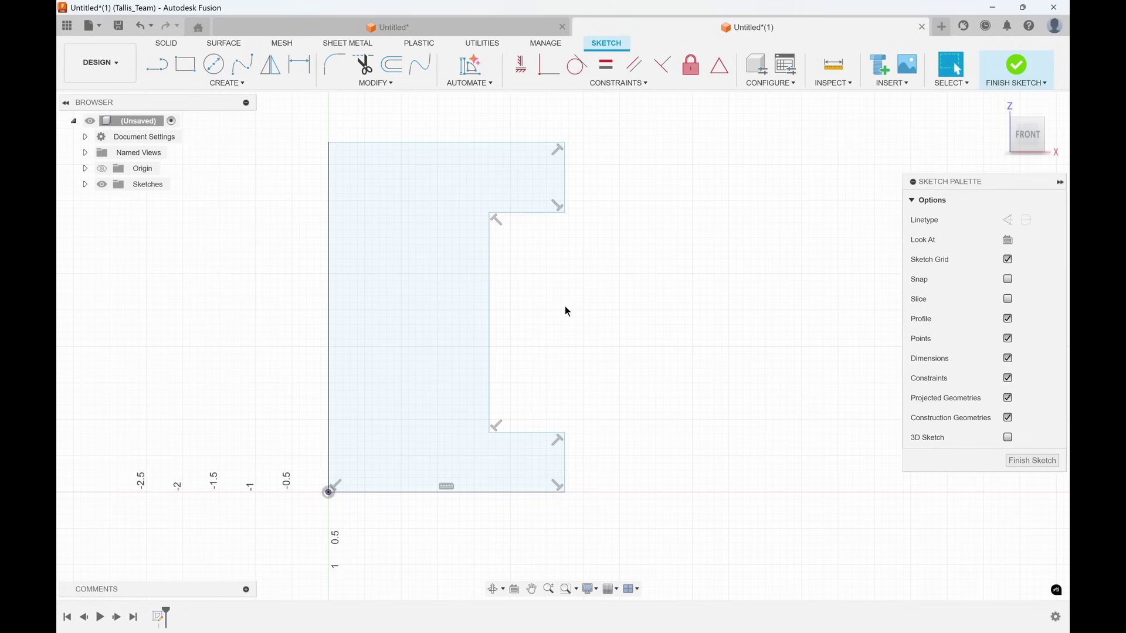
# Step: Sketch a centre-diameter circle inside the recess, centred at about X 2.73 in, Z 2.33 in
pyautogui.click(213, 64)
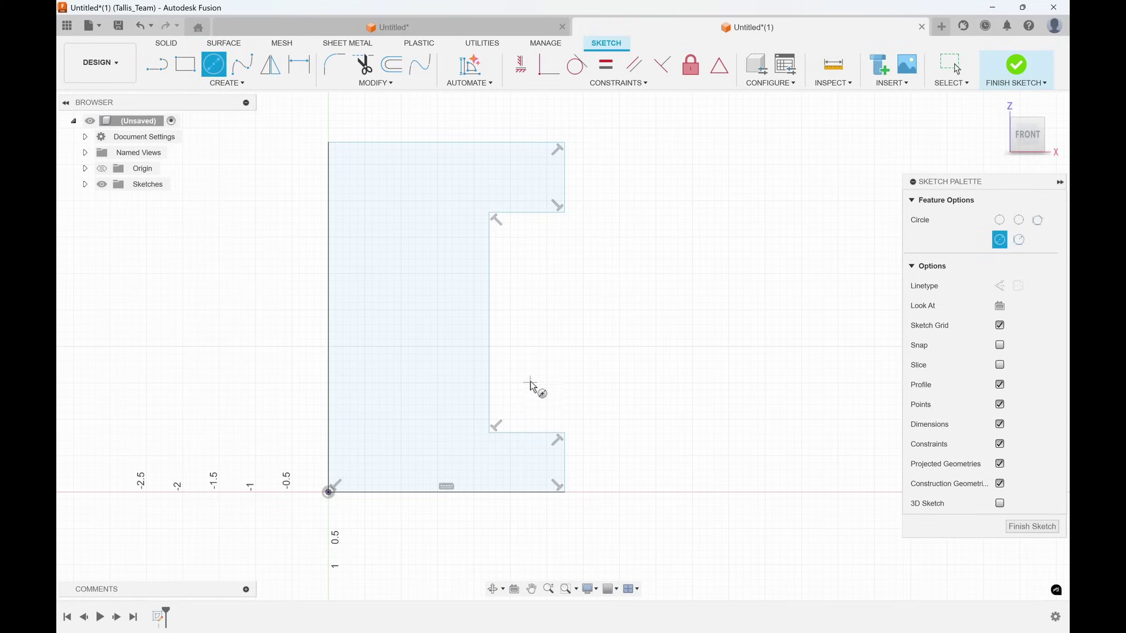
pyautogui.click(527, 322)
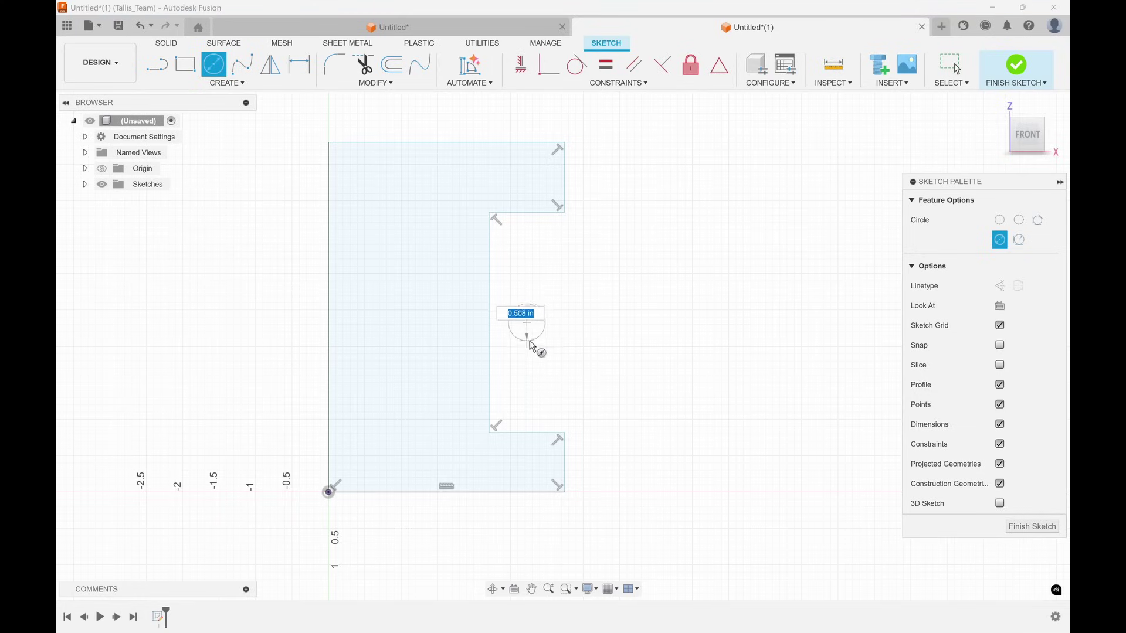
pyautogui.click(535, 349)
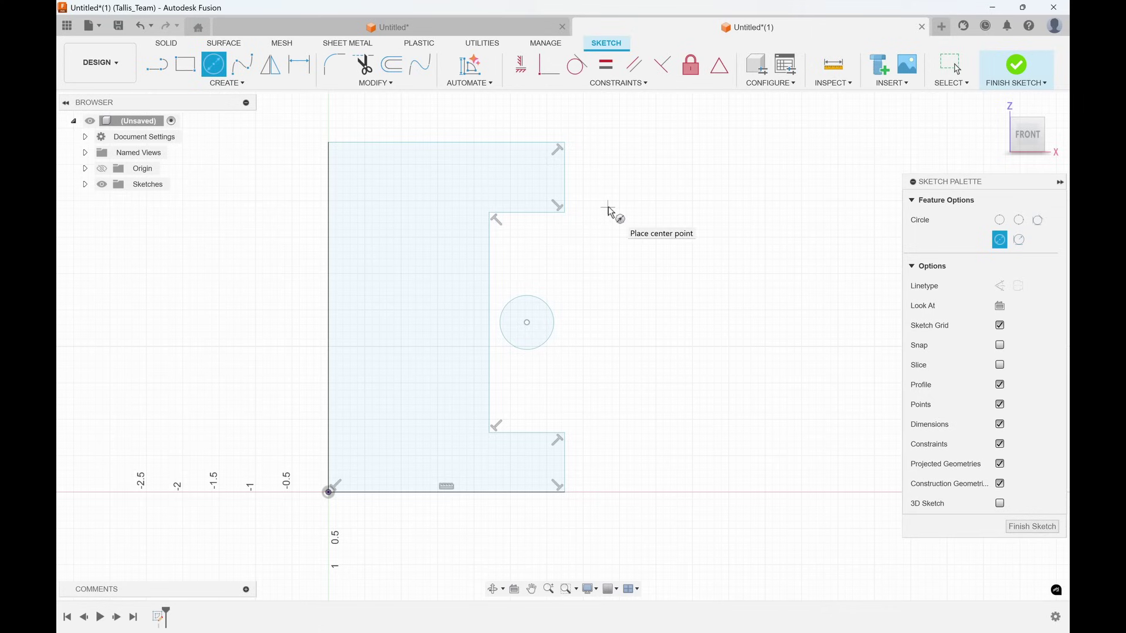
pyautogui.click(156, 65)
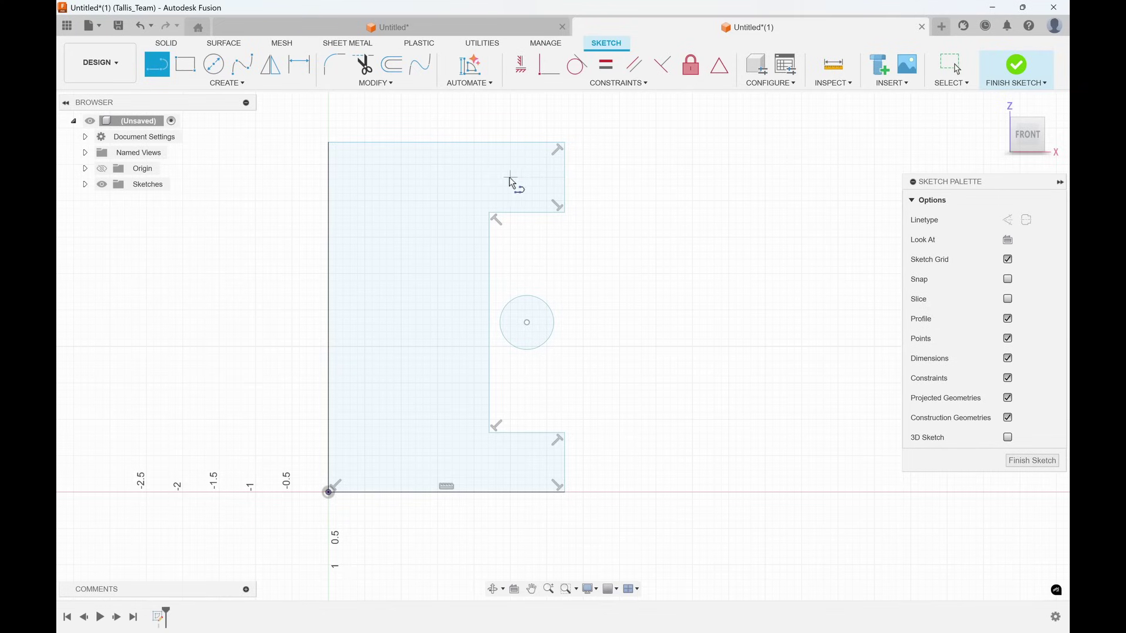
pyautogui.click(447, 177)
pyautogui.click(544, 177)
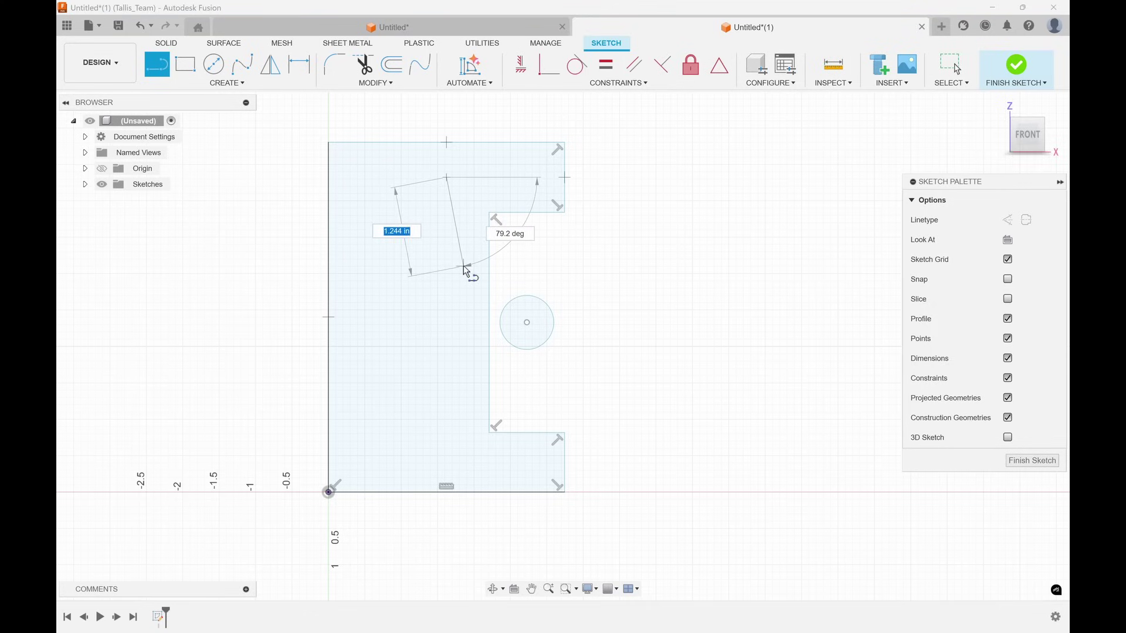
pyautogui.press('Escape')
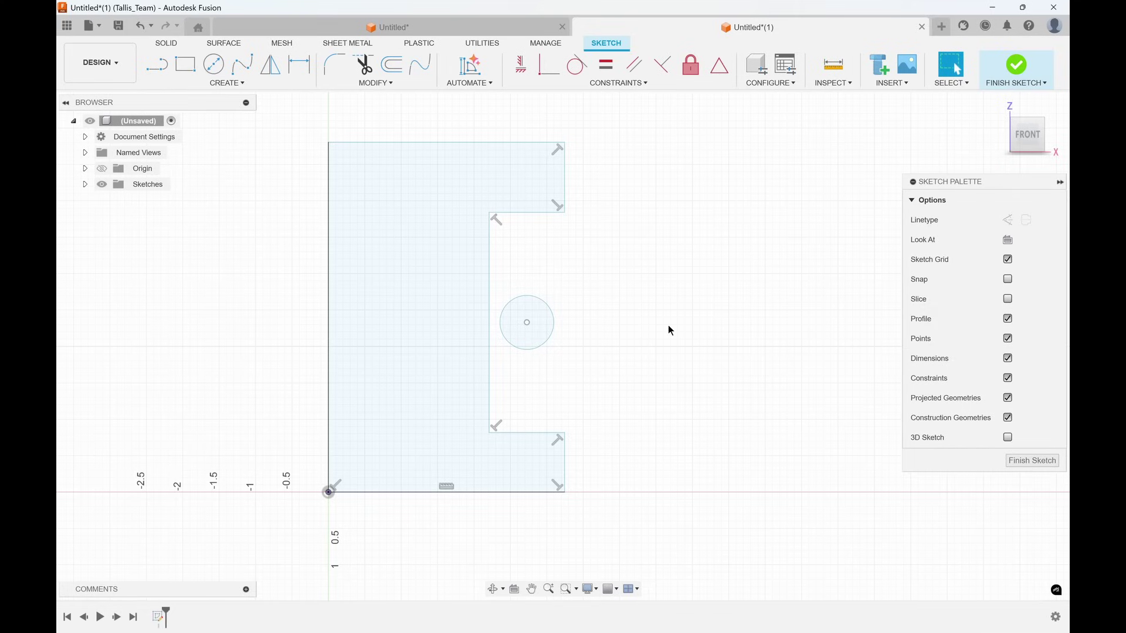
# Step: Make the outer end edges of both arms collinear, trying the constraint with a small outward move of the lower edge and undoing that move
pyautogui.click(633, 88)
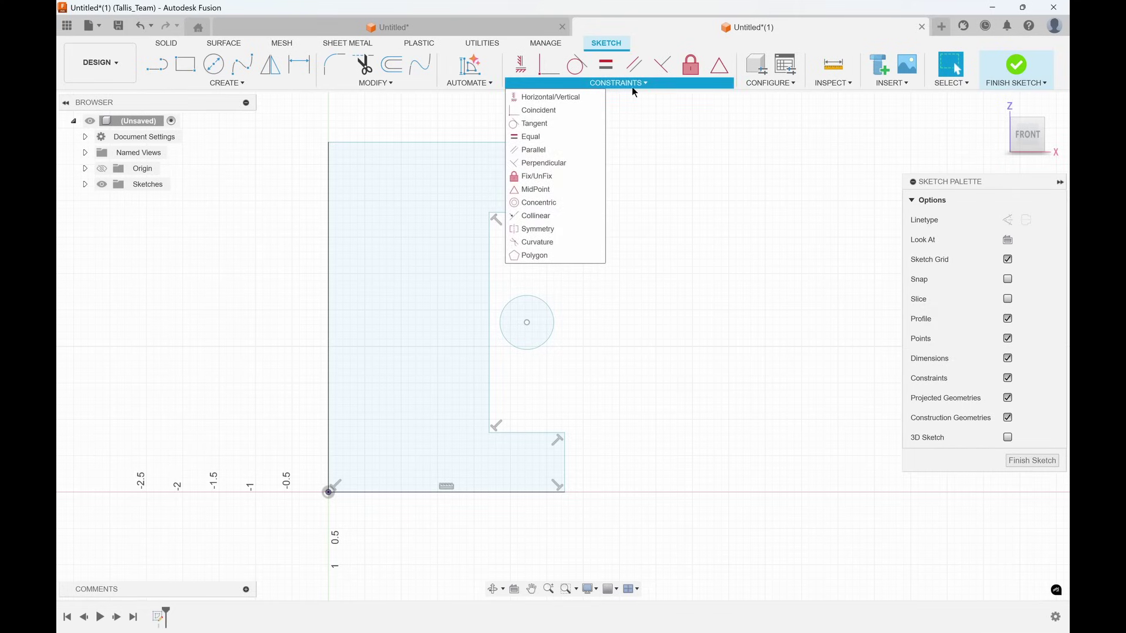
pyautogui.click(542, 214)
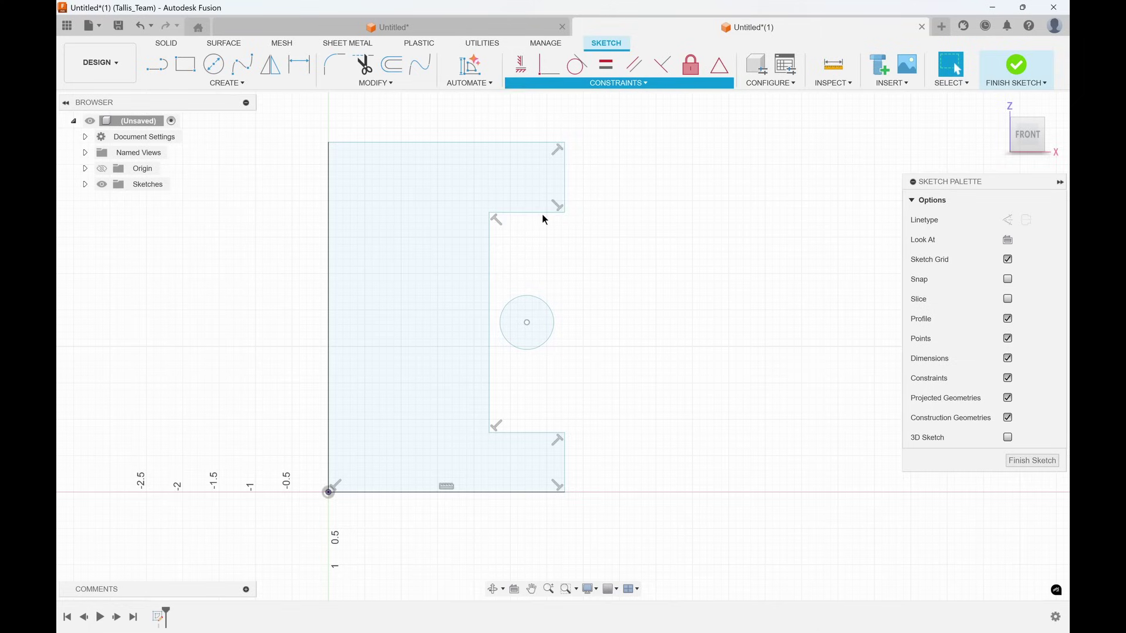
pyautogui.click(567, 183)
pyautogui.click(567, 464)
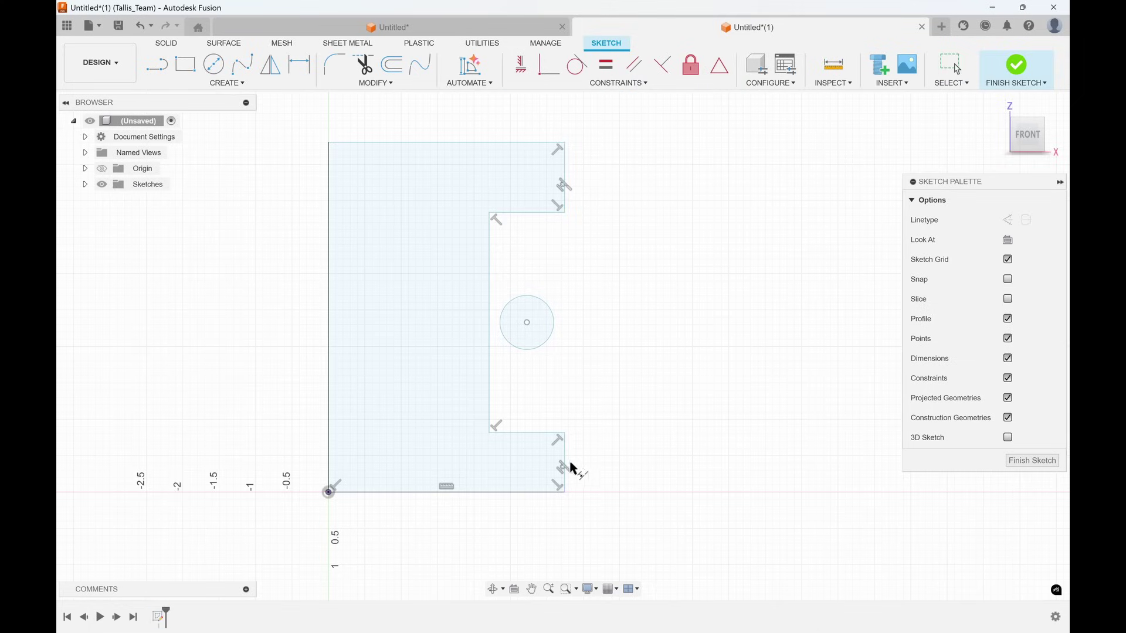
pyautogui.press('Escape')
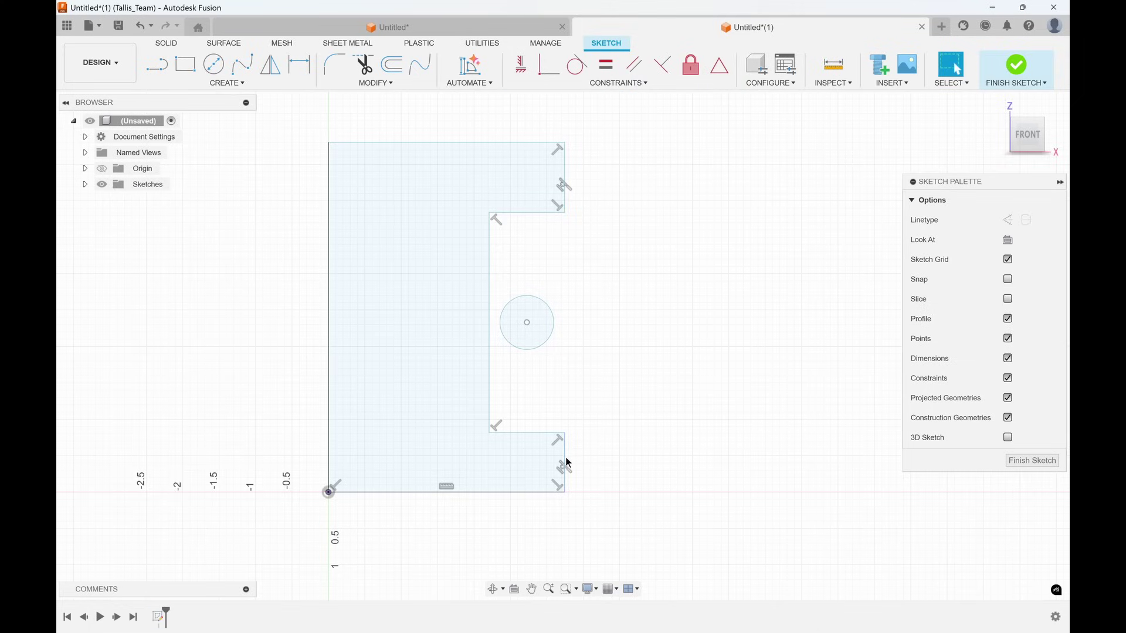
pyautogui.moveTo(567, 458); pyautogui.dragTo(584, 455)
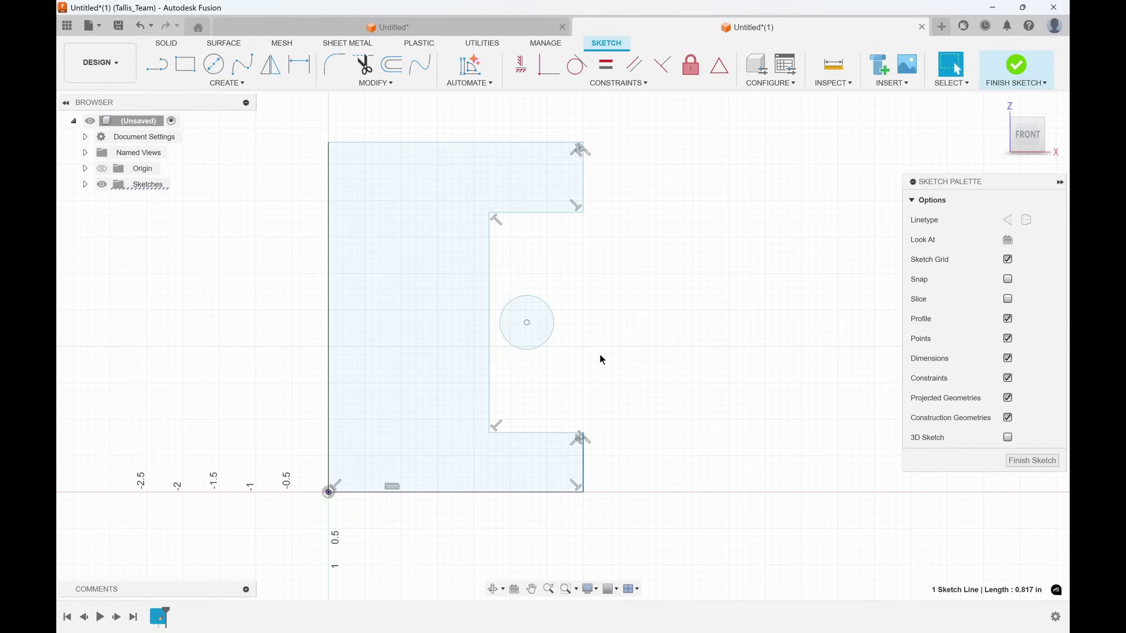
pyautogui.hotkey('ctrl', 'z')
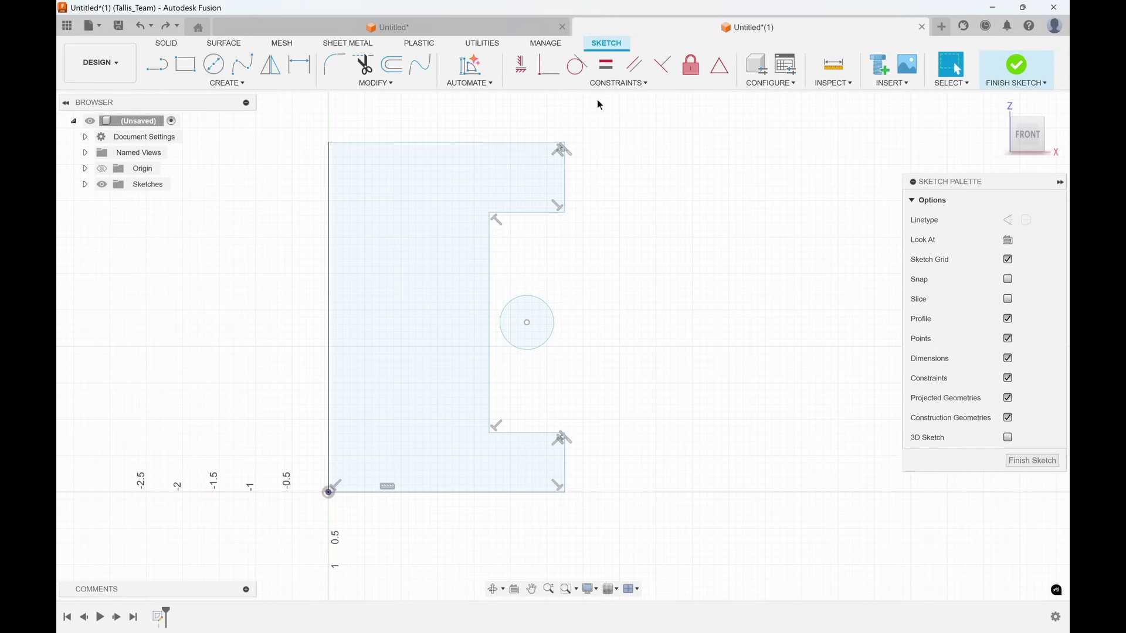
# Step: Constrain the circle's centre horizontally to the recess wall's midpoint and vertically to the midpoint of the upper arm's underside
pyautogui.click(524, 68)
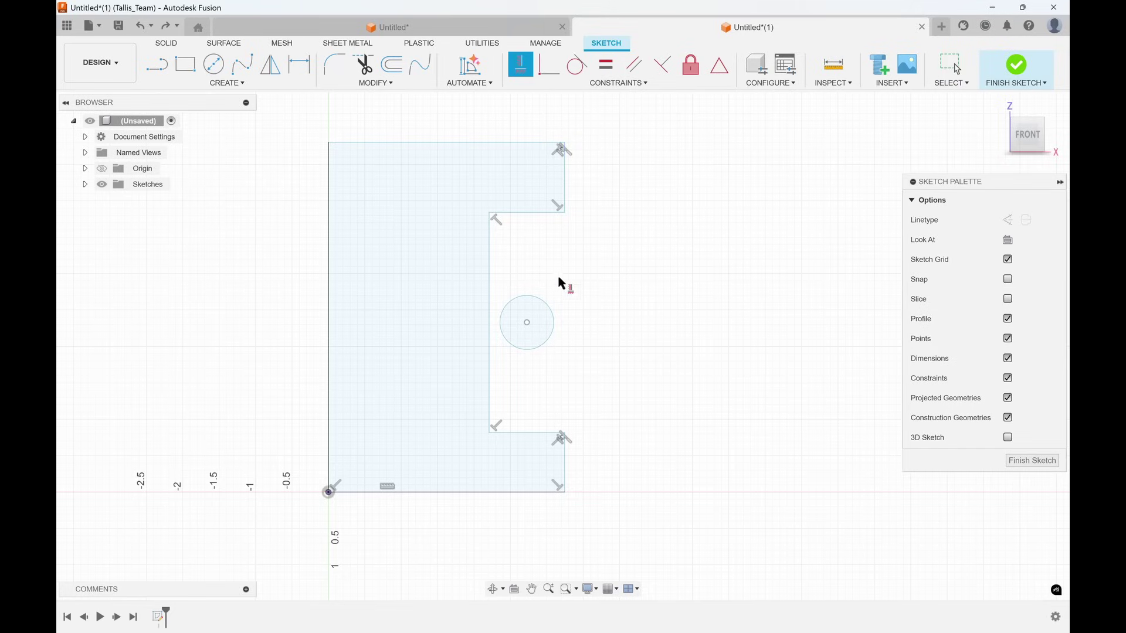
pyautogui.click(527, 323)
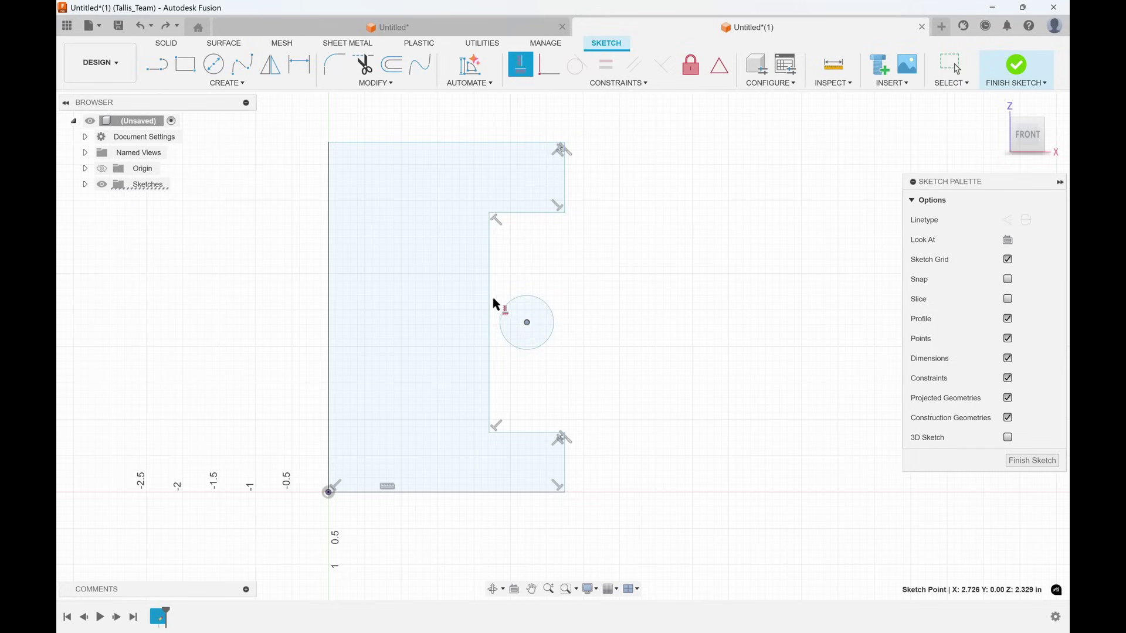
pyautogui.click(489, 322)
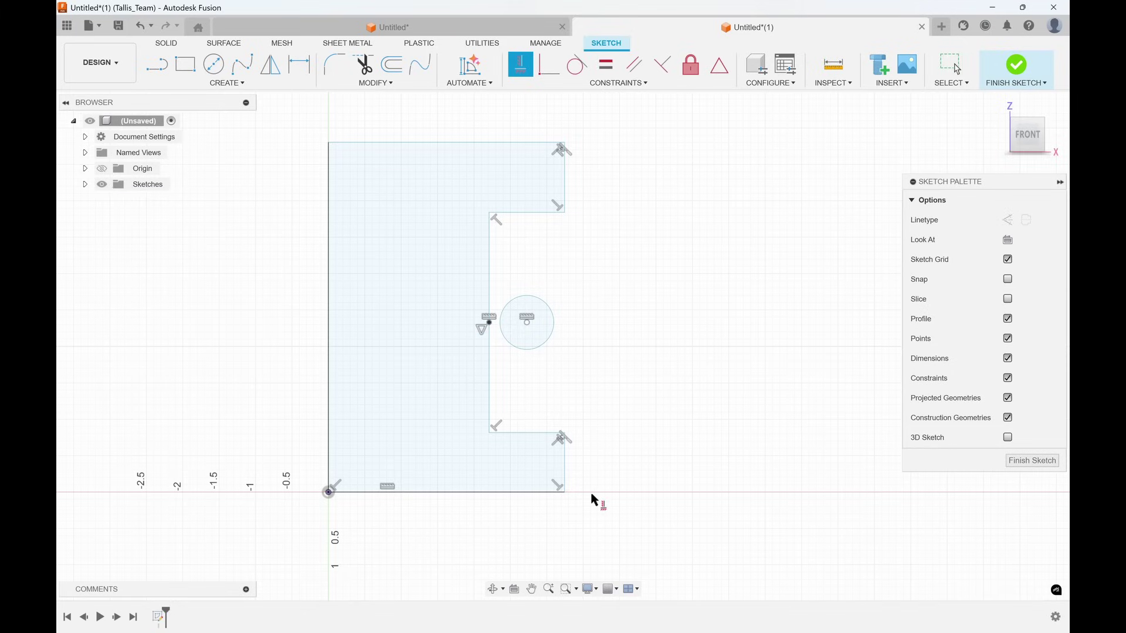
pyautogui.click(527, 323)
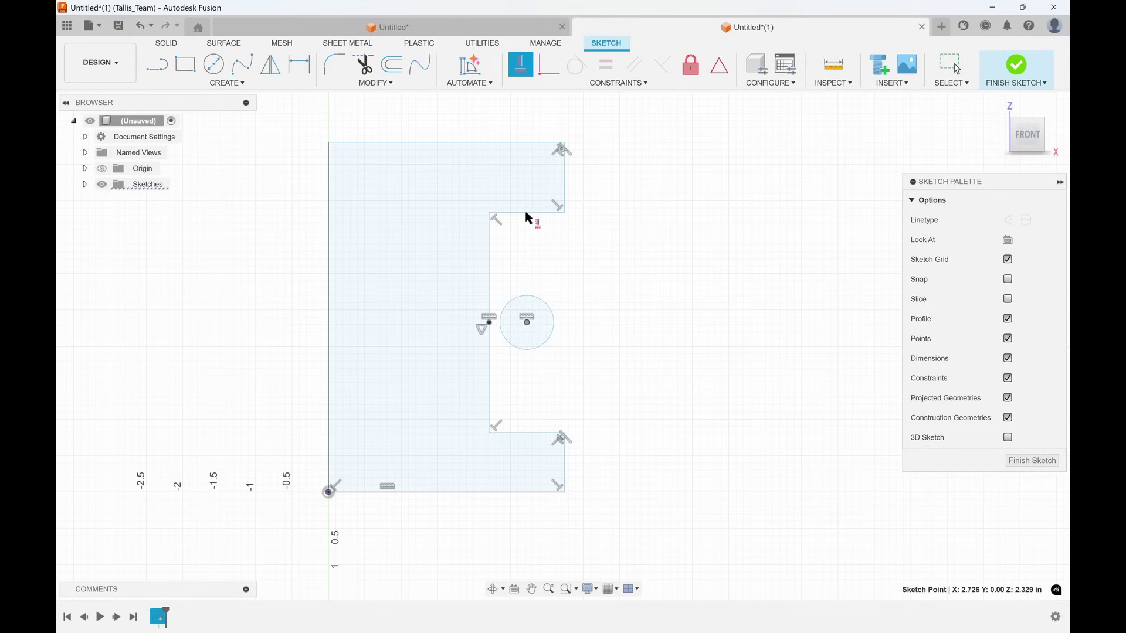
pyautogui.click(529, 215)
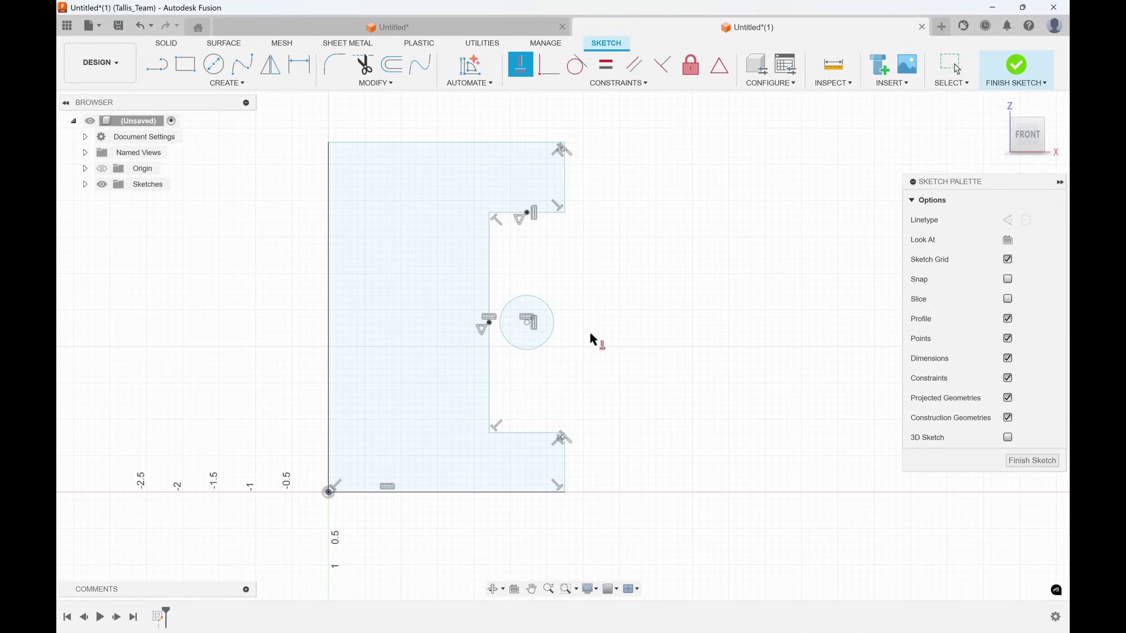
pyautogui.press('Escape')
# Step: Test the centring constraints by moving the upper arm's end edge outward and the recess wall deeper into the profile
pyautogui.moveTo(567, 184); pyautogui.dragTo(590, 182)
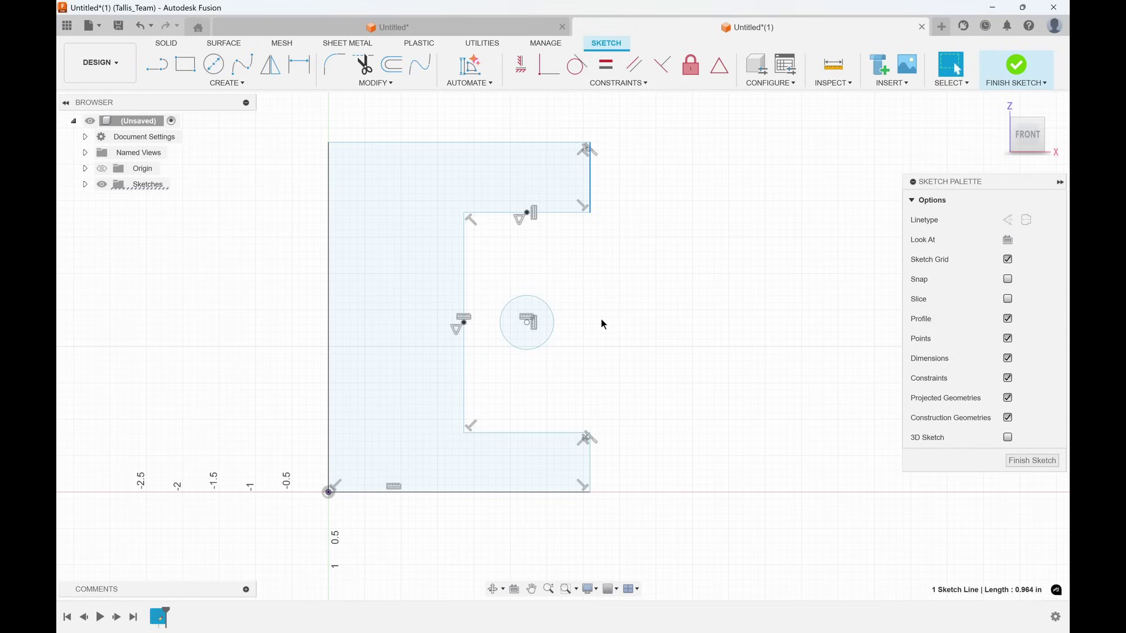
pyautogui.moveTo(468, 283)
pyautogui.mouseDown()
pyautogui.moveTo(491, 265)
pyautogui.moveTo(451, 268)
pyautogui.moveTo(444, 309)
pyautogui.moveTo(496, 266)
pyautogui.moveTo(452, 236)
pyautogui.moveTo(434, 275)
pyautogui.moveTo(472, 272)
pyautogui.moveTo(451, 241)
pyautogui.moveTo(431, 252)
pyautogui.moveTo(453, 276)
pyautogui.mouseUp()
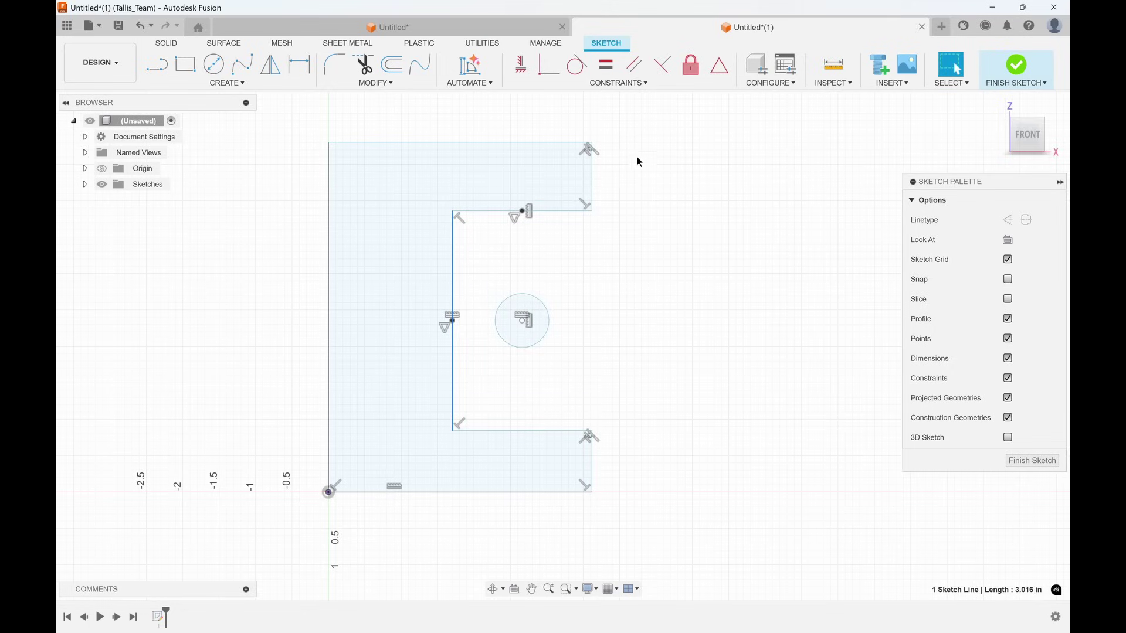